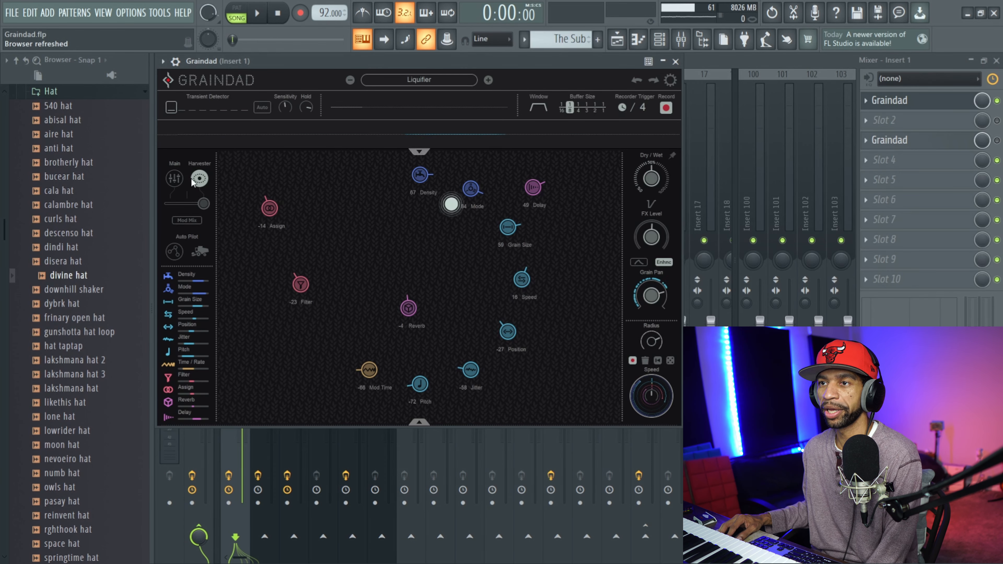
Switch the Insert 1 Graindad to its main view, turn on the Density modulator and view its modulation source options.
{"action": "left_click", "coordinate": [174, 180]}
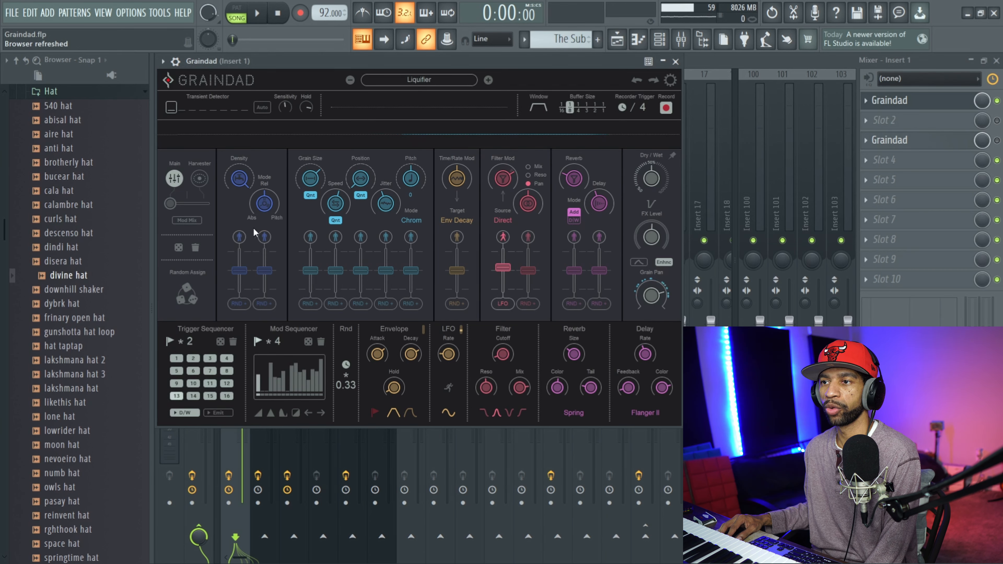
{"action": "left_click", "coordinate": [240, 238]}
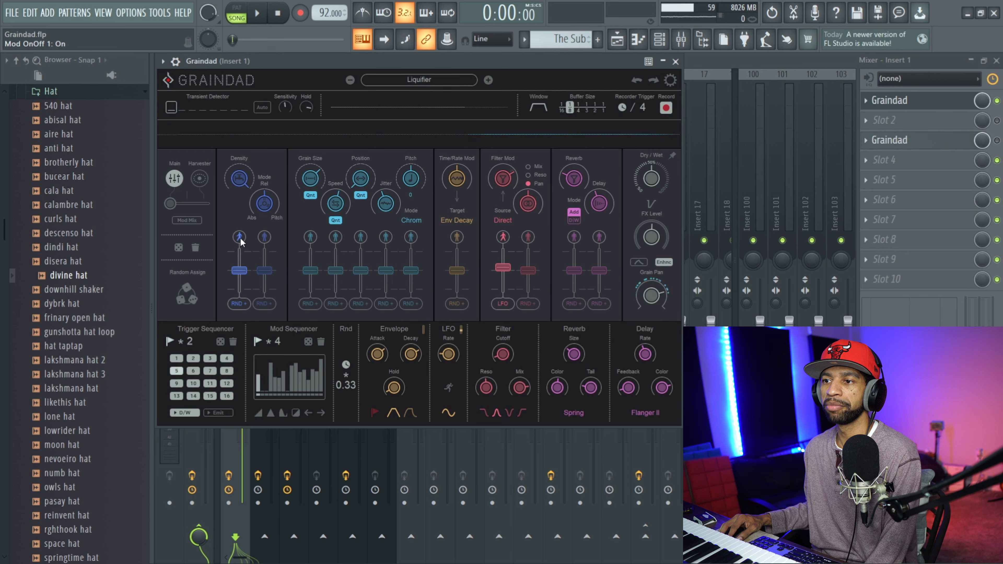
{"action": "left_click", "coordinate": [238, 303]}
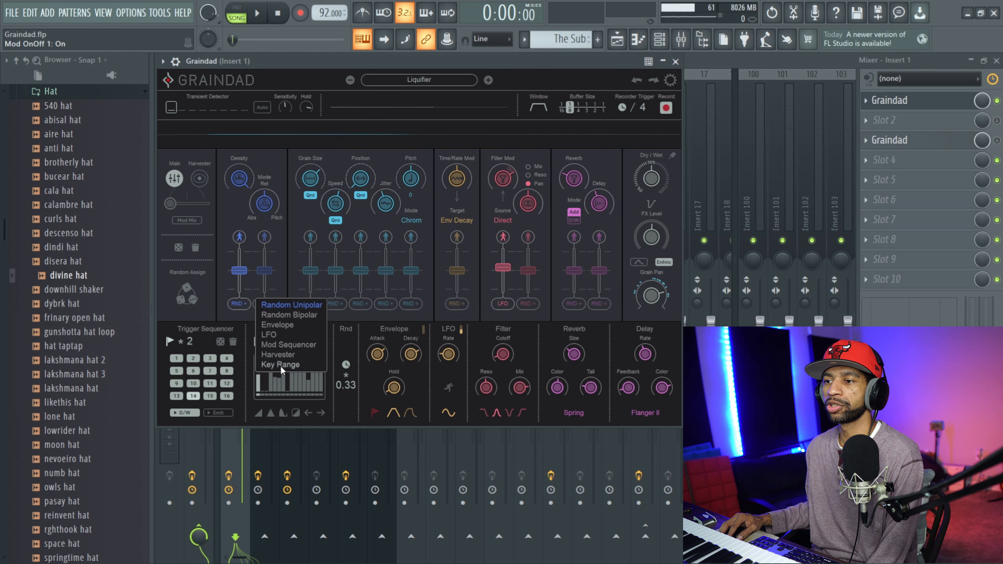
{"action": "left_click", "coordinate": [239, 314]}
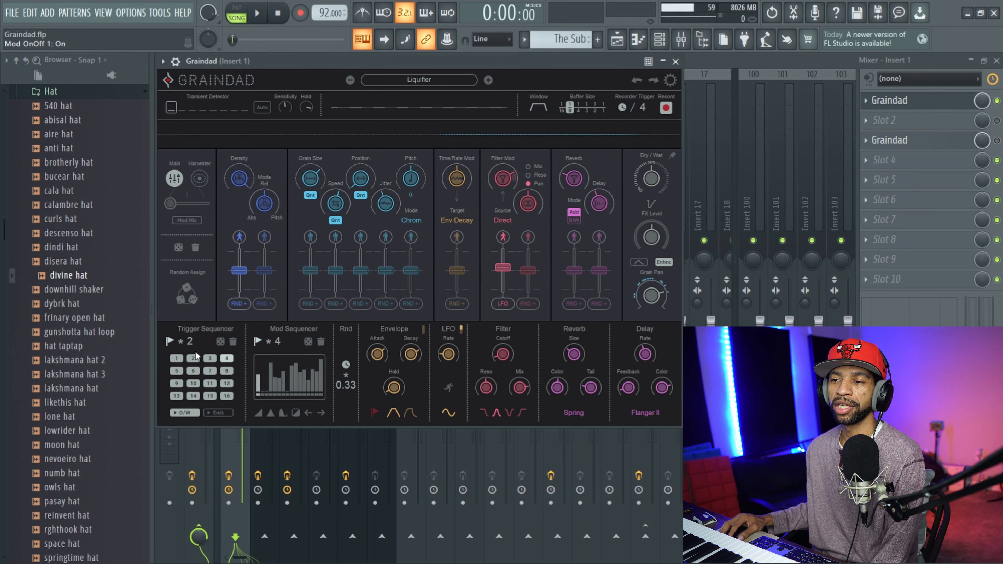
{"action": "left_click", "coordinate": [194, 371]}
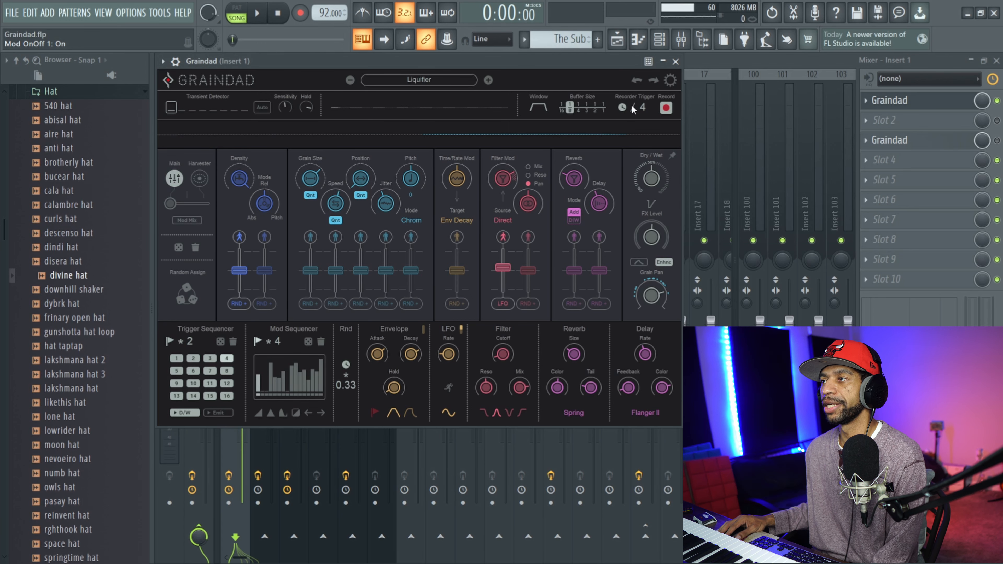
{"action": "left_click", "coordinate": [677, 64]}
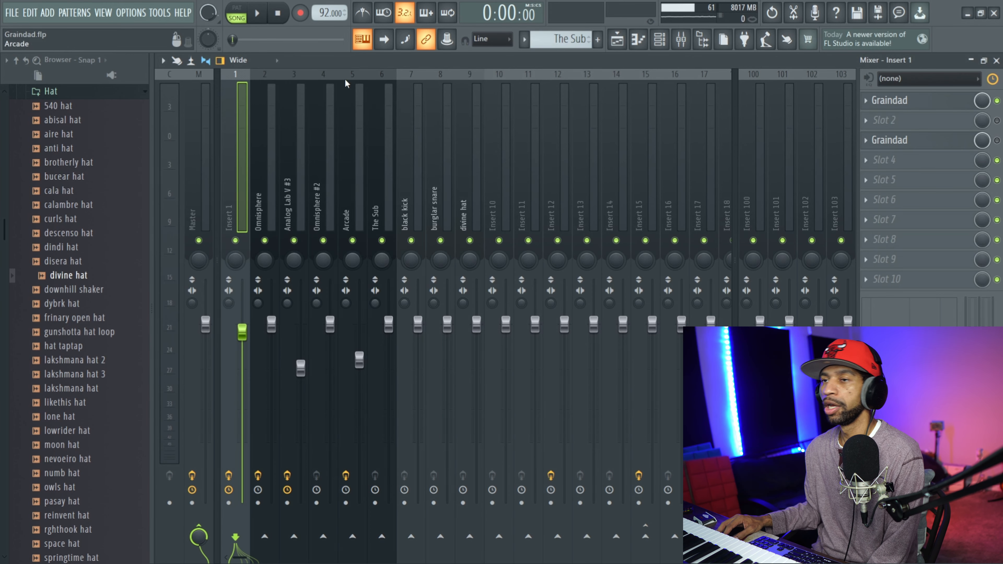
Review the effect slots of the Master, Insert 1, Omnisphere and Arcade mixer tracks.
{"action": "left_click", "coordinate": [190, 178]}
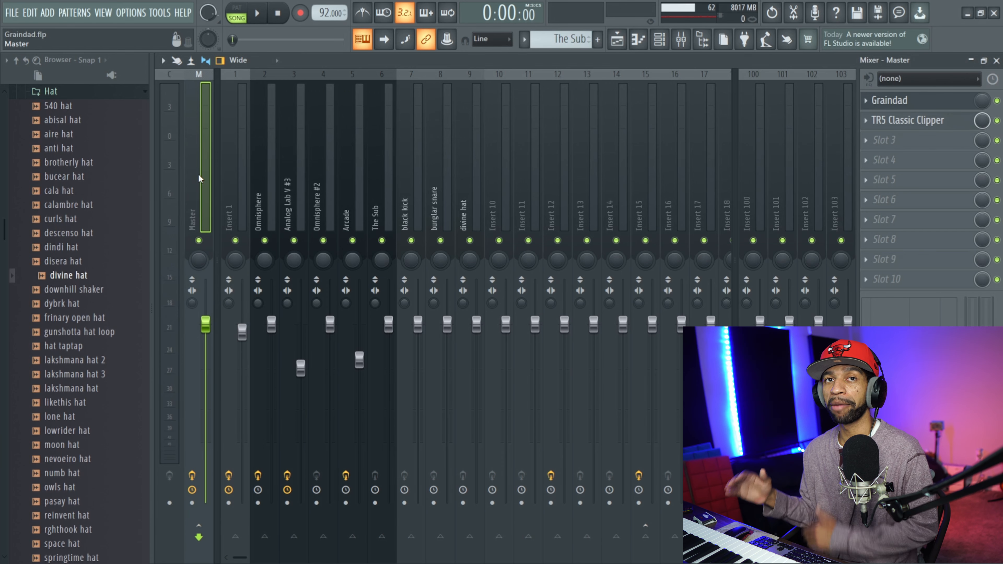
{"action": "left_click", "coordinate": [229, 188]}
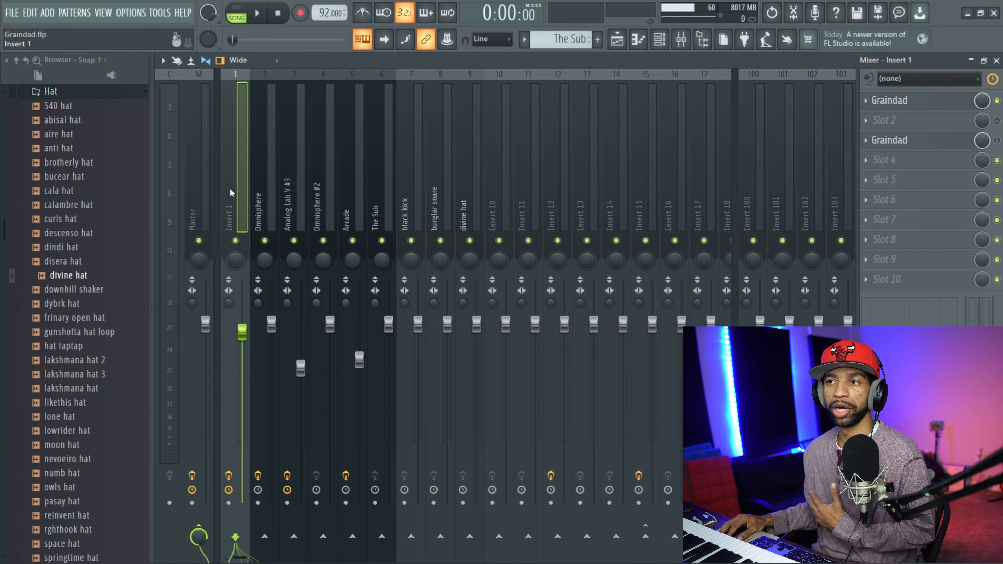
{"action": "left_click", "coordinate": [259, 193]}
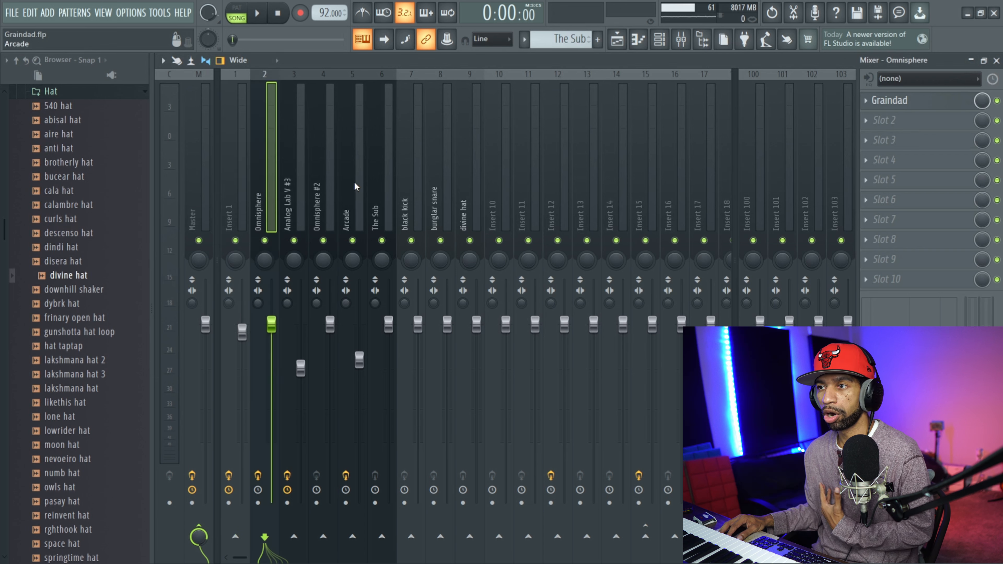
{"action": "left_click", "coordinate": [353, 182]}
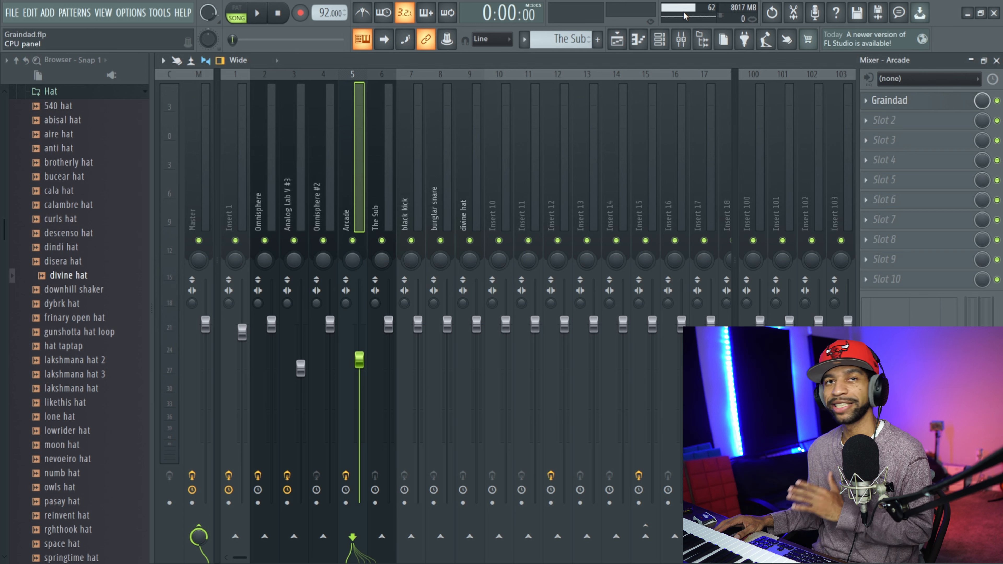
Check the automation channels in the channel rack, and play the arrangement from the start in the playlist.
{"action": "left_click", "coordinate": [659, 39]}
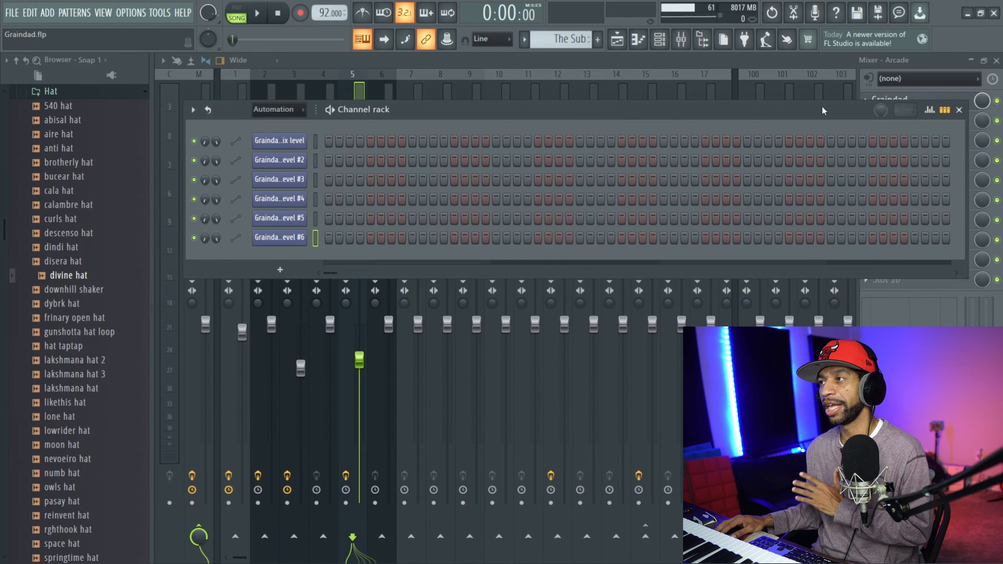
{"action": "left_click", "coordinate": [959, 110]}
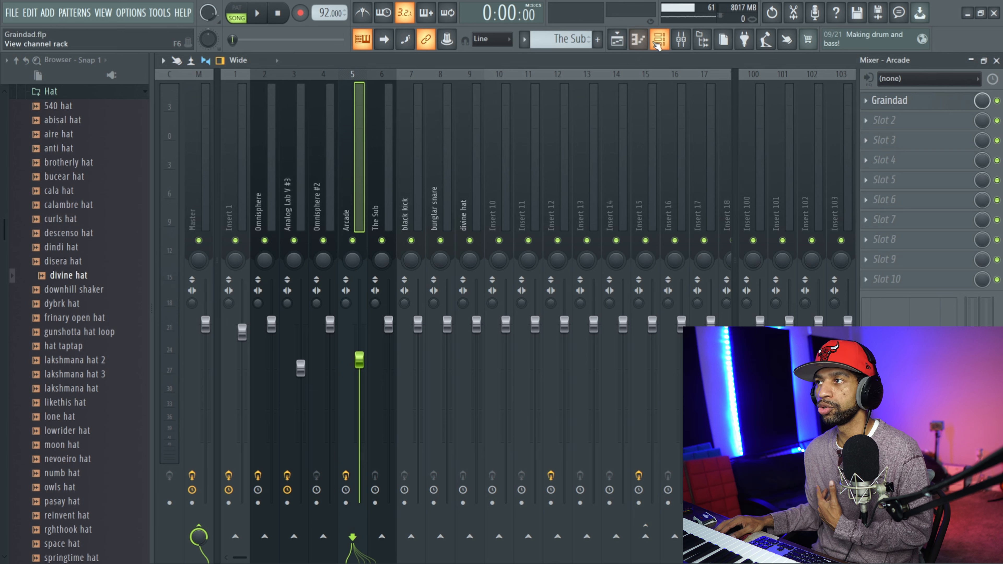
{"action": "left_click", "coordinate": [621, 43]}
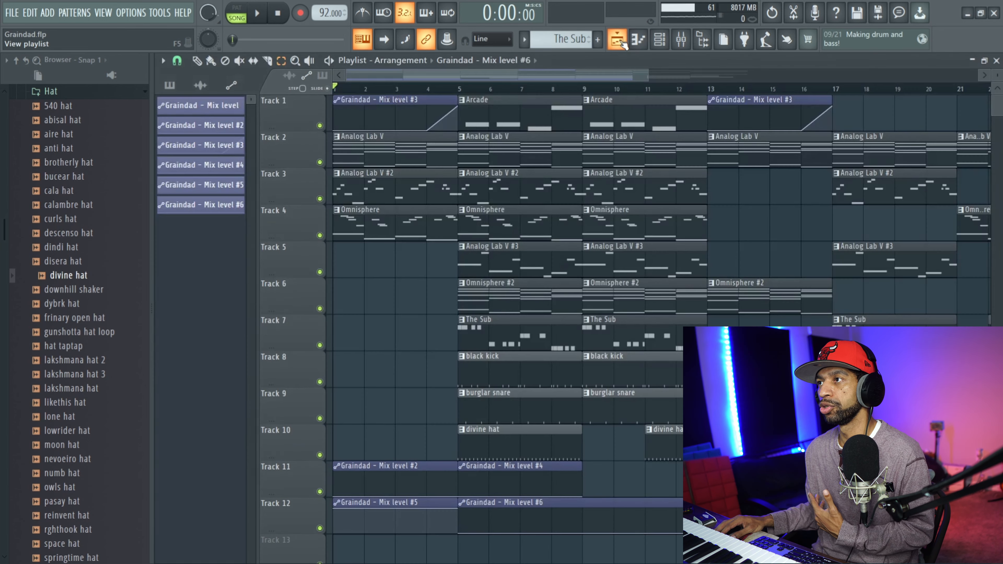
{"action": "left_click", "coordinate": [264, 17]}
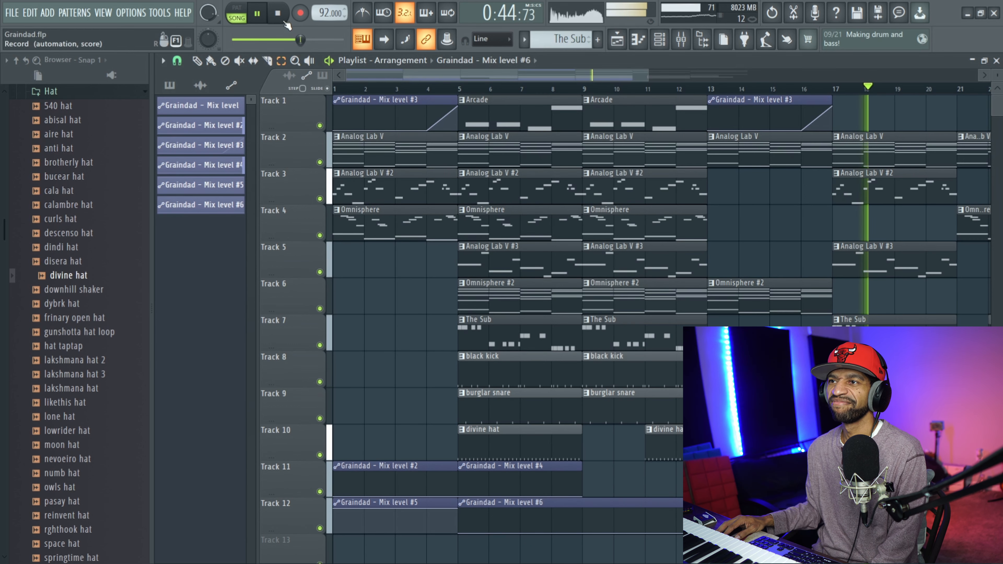
{"action": "left_click", "coordinate": [278, 14]}
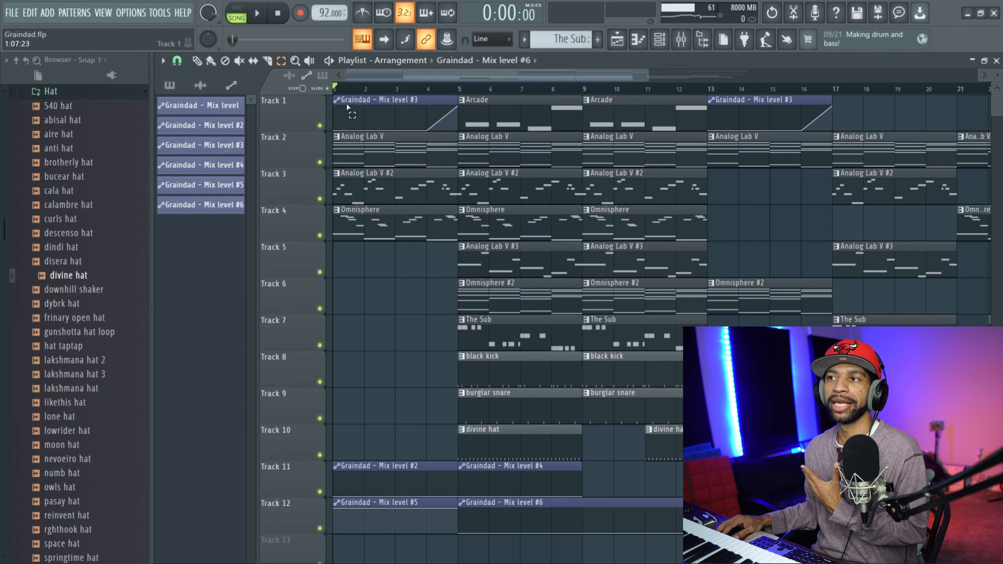
Inspect the Graindad on the Master mixer track and play the opening bars of the arrangement from the start.
{"action": "left_click_drag", "start_coordinate": [338, 90], "coordinate": [457, 88]}
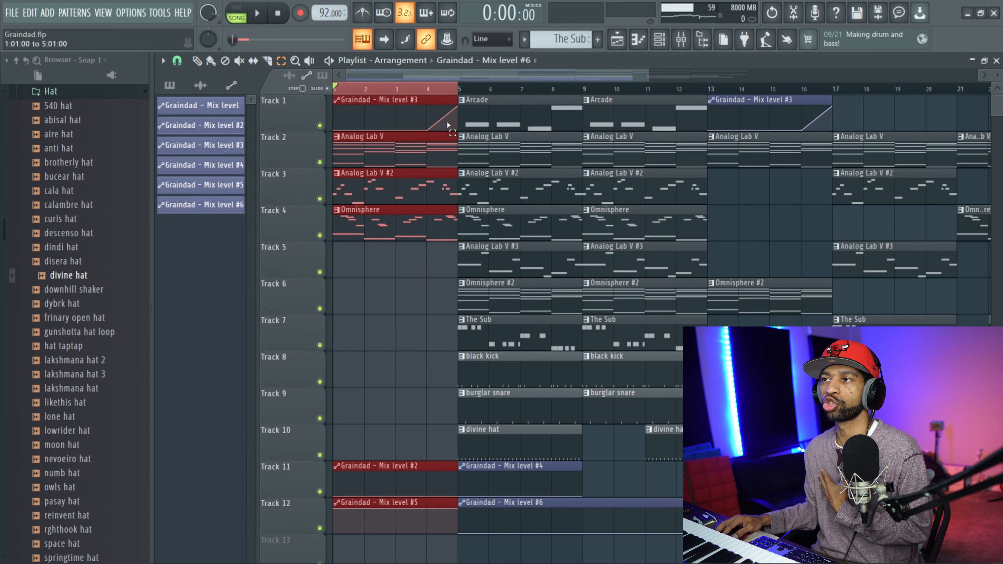
{"action": "left_click", "coordinate": [681, 39]}
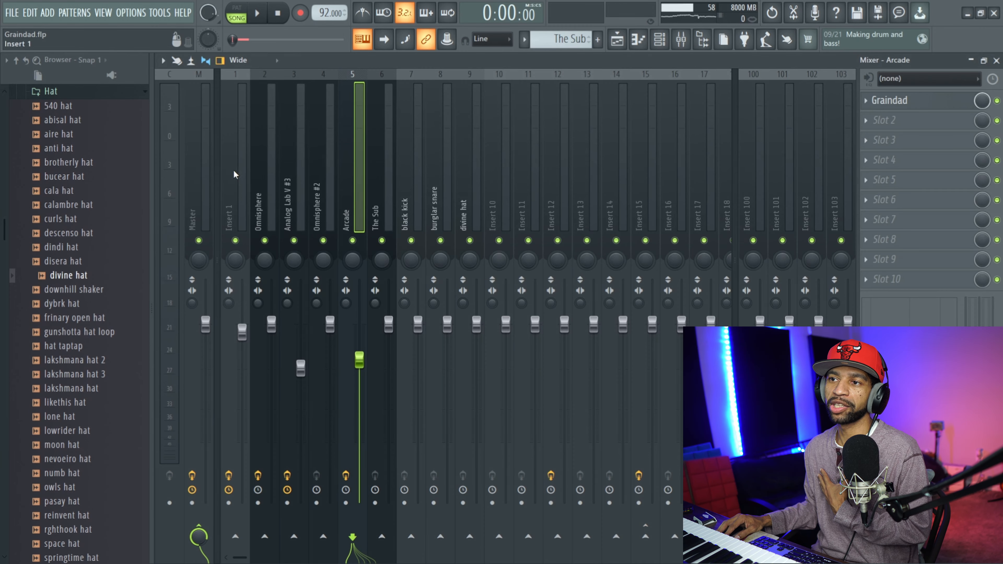
{"action": "left_click", "coordinate": [213, 178]}
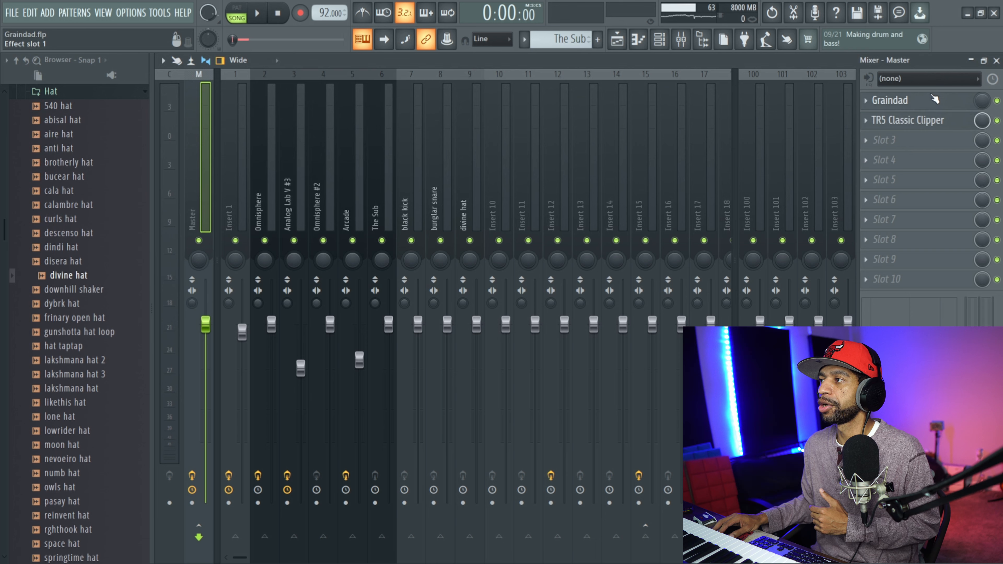
{"action": "left_click", "coordinate": [934, 99]}
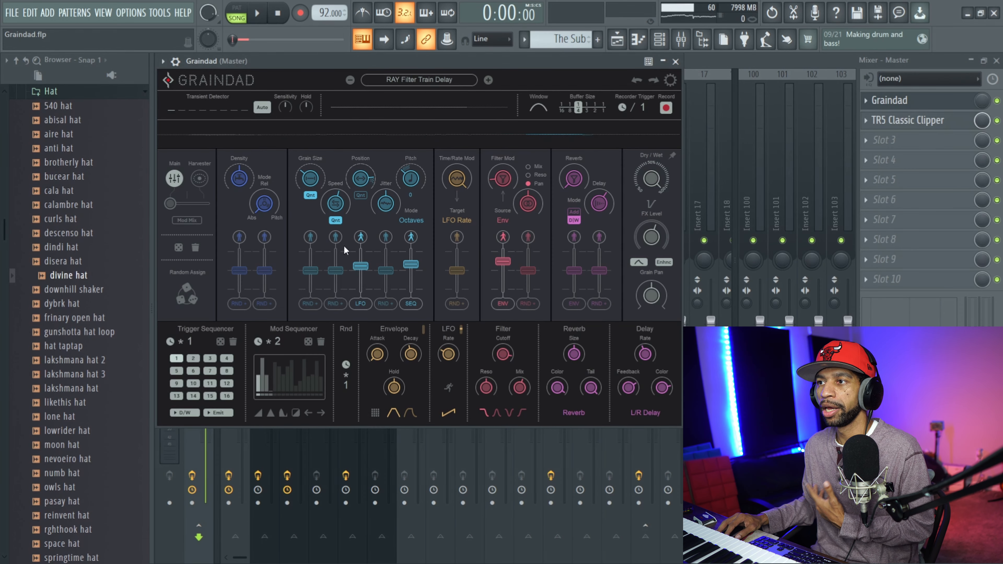
{"action": "left_click", "coordinate": [618, 41]}
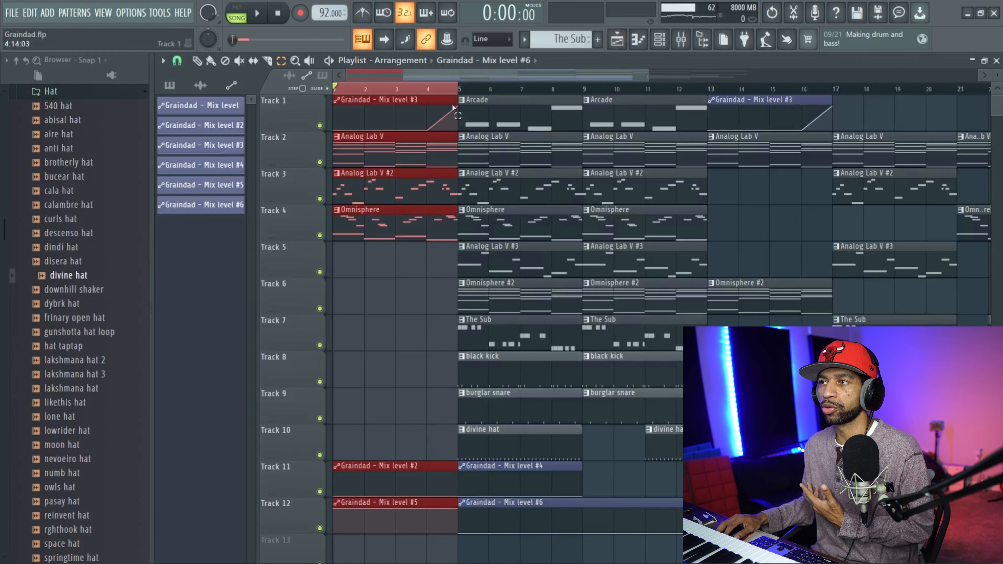
{"action": "left_click", "coordinate": [388, 85]}
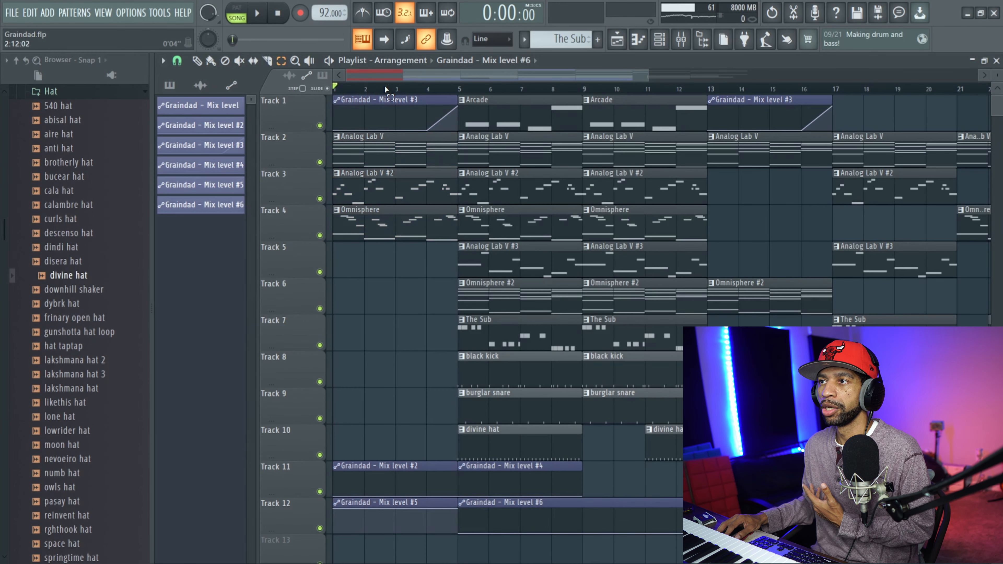
{"action": "left_click", "coordinate": [265, 14]}
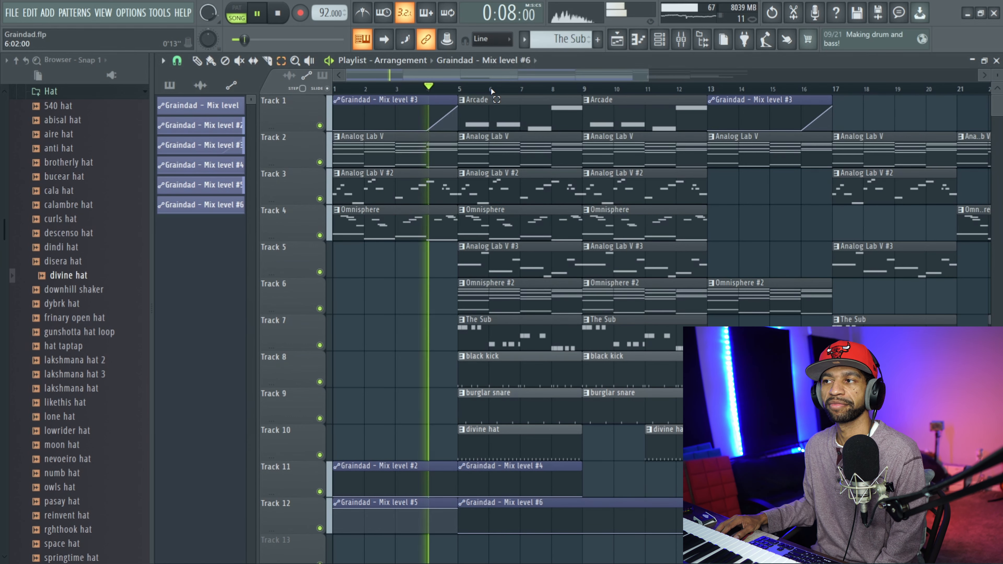
{"action": "left_click", "coordinate": [278, 14]}
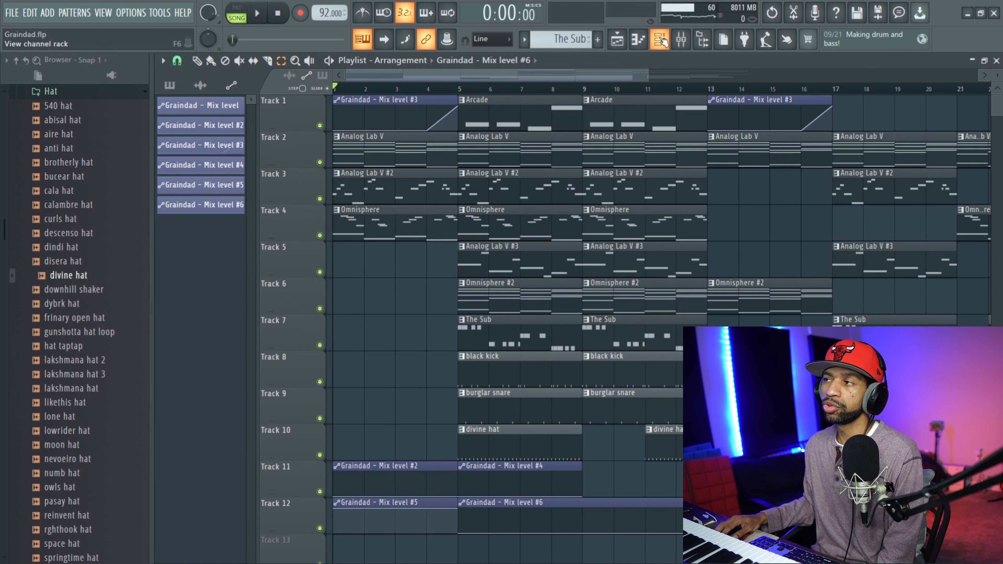
{"action": "left_click", "coordinate": [323, 161]}
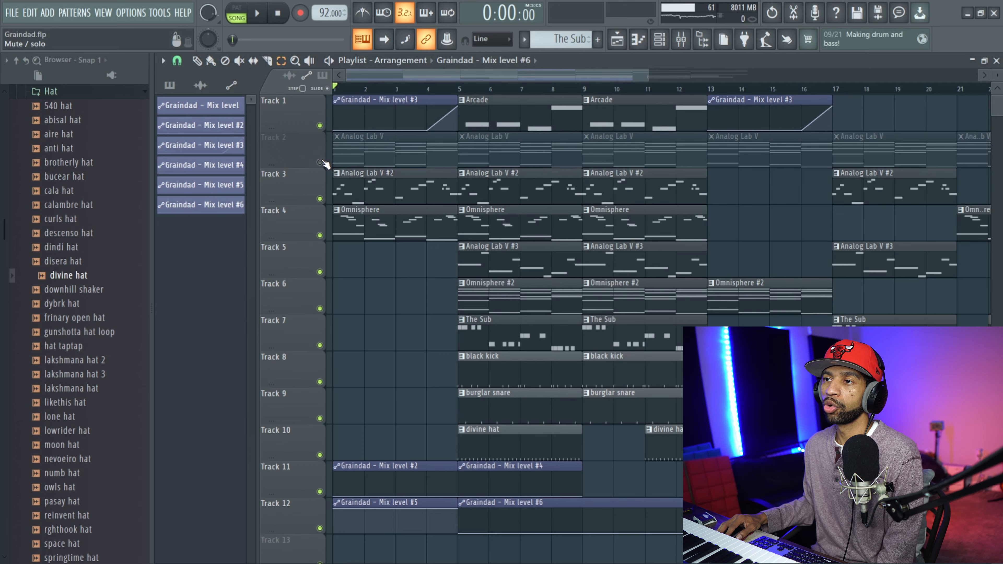
{"action": "left_click", "coordinate": [322, 161]}
{"action": "right_click", "coordinate": [322, 161]}
{"action": "right_click", "coordinate": [322, 162]}
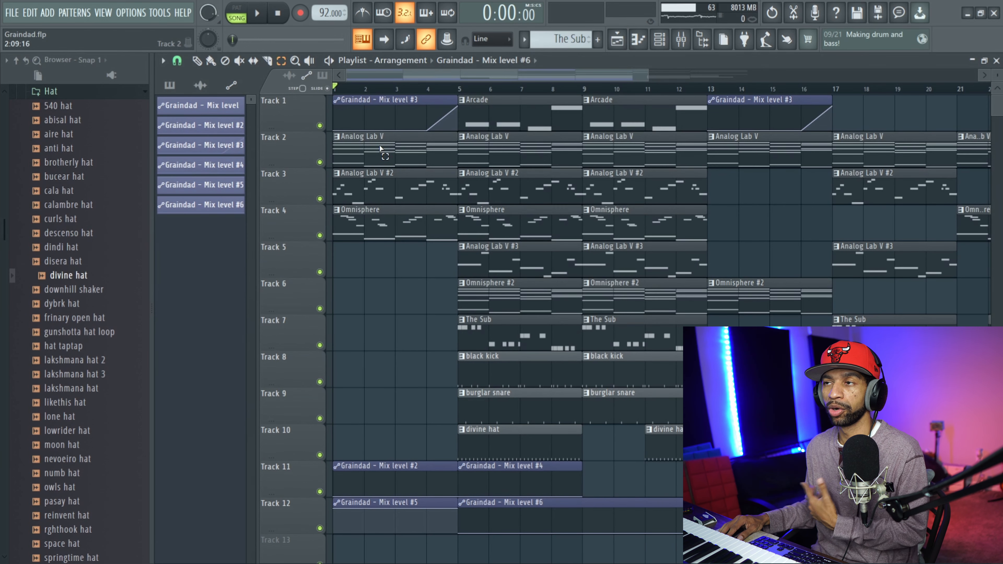
Play the opening bars of the arrangement, and play it again from bar 9.
{"action": "left_click", "coordinate": [254, 15]}
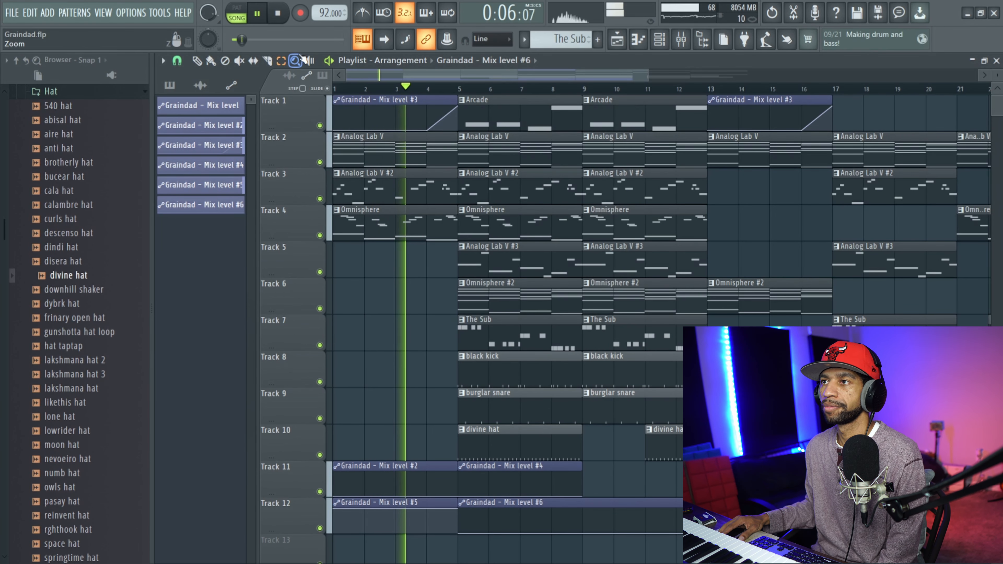
{"action": "left_click", "coordinate": [282, 14]}
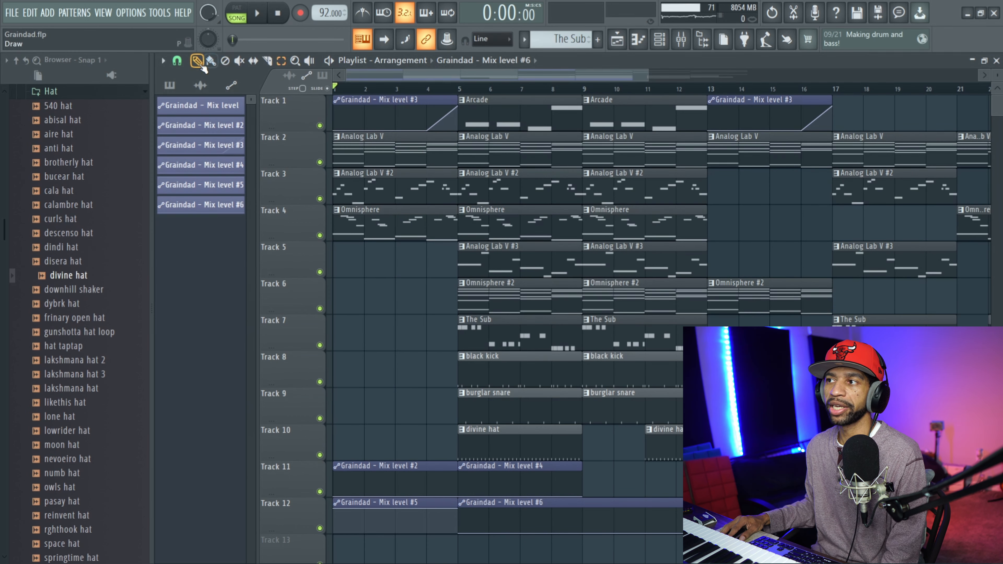
{"action": "left_click", "coordinate": [582, 92]}
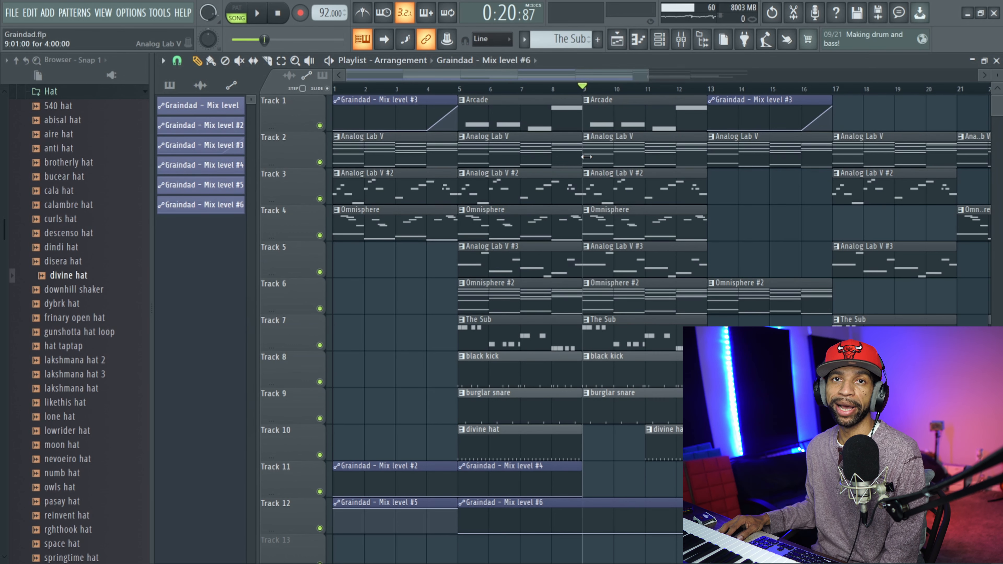
{"action": "left_click", "coordinate": [259, 15]}
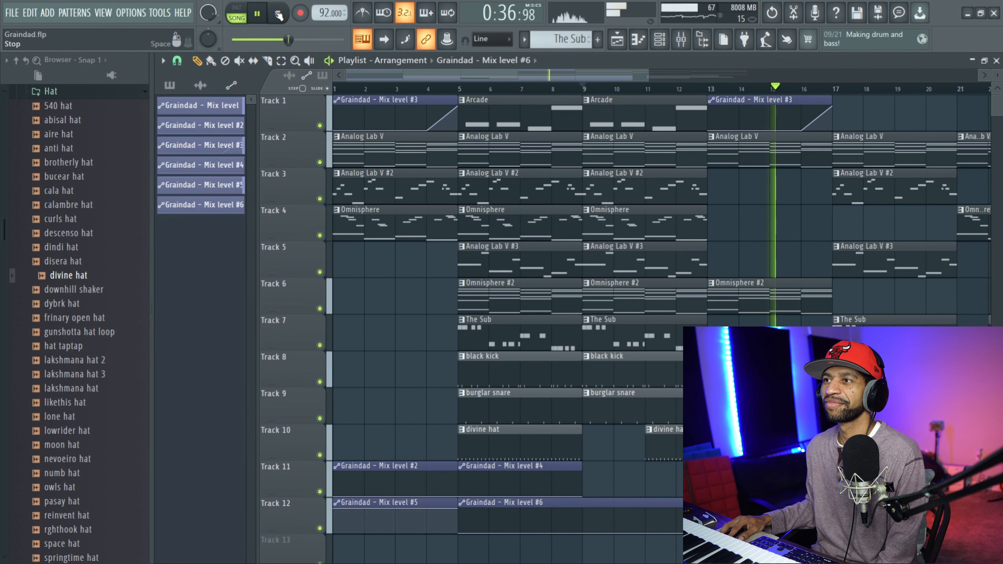
{"action": "left_click", "coordinate": [279, 15]}
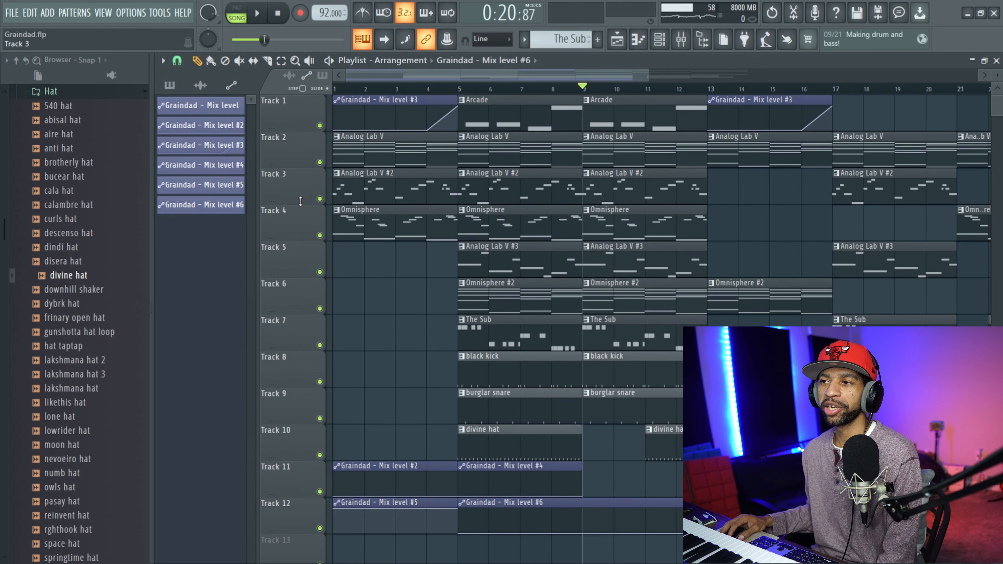
{"action": "right_click", "coordinate": [320, 199]}
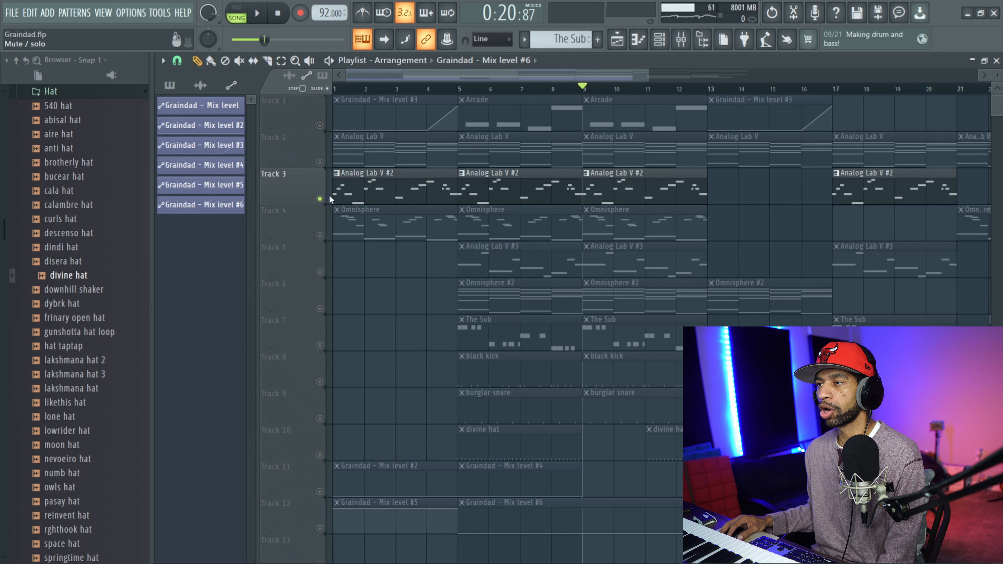
{"action": "key", "text": "space"}
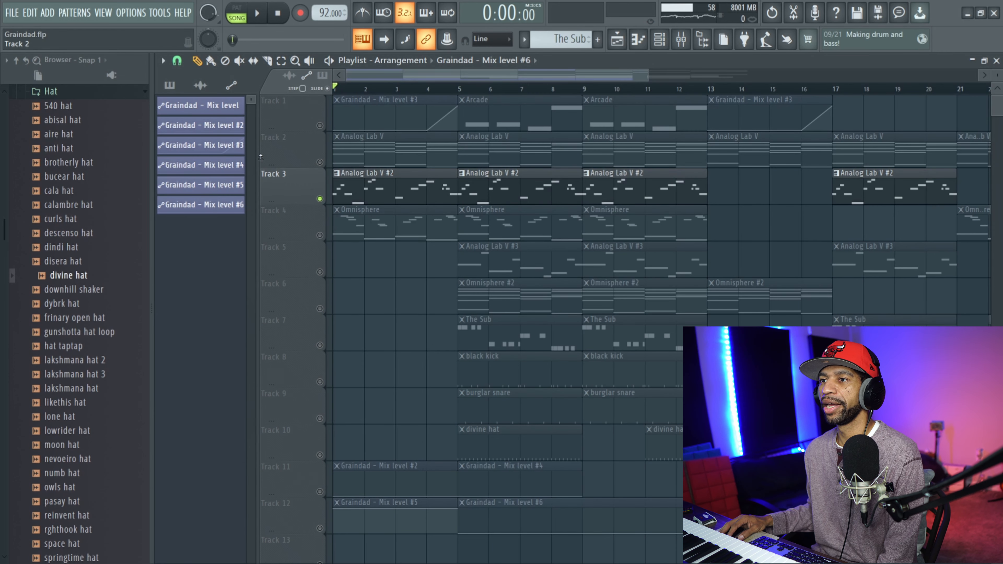
{"action": "right_click", "coordinate": [320, 200]}
Solo the Omnisphere mixer track and play it from the start of the song.
{"action": "key", "text": "F9"}
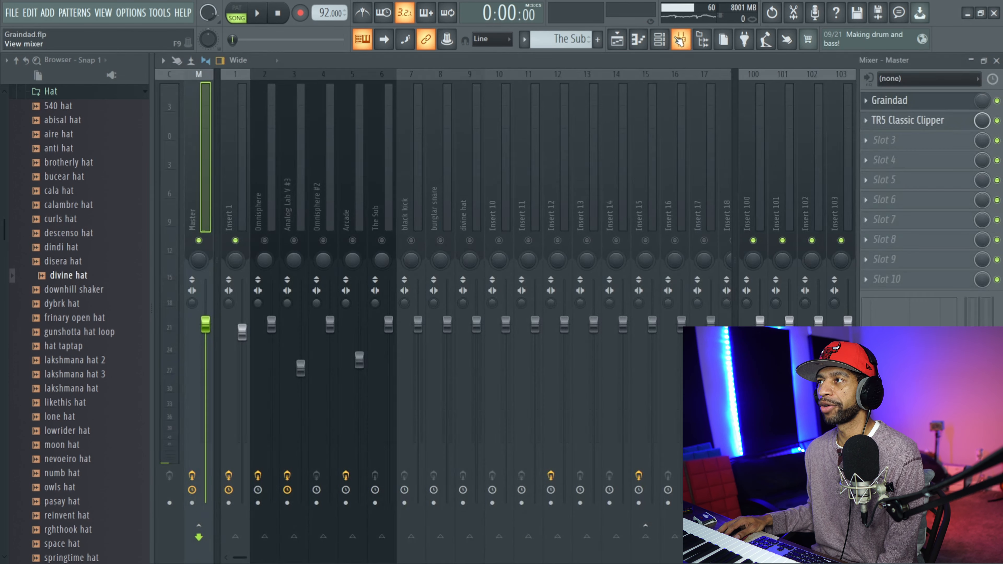
{"action": "left_click", "coordinate": [265, 241]}
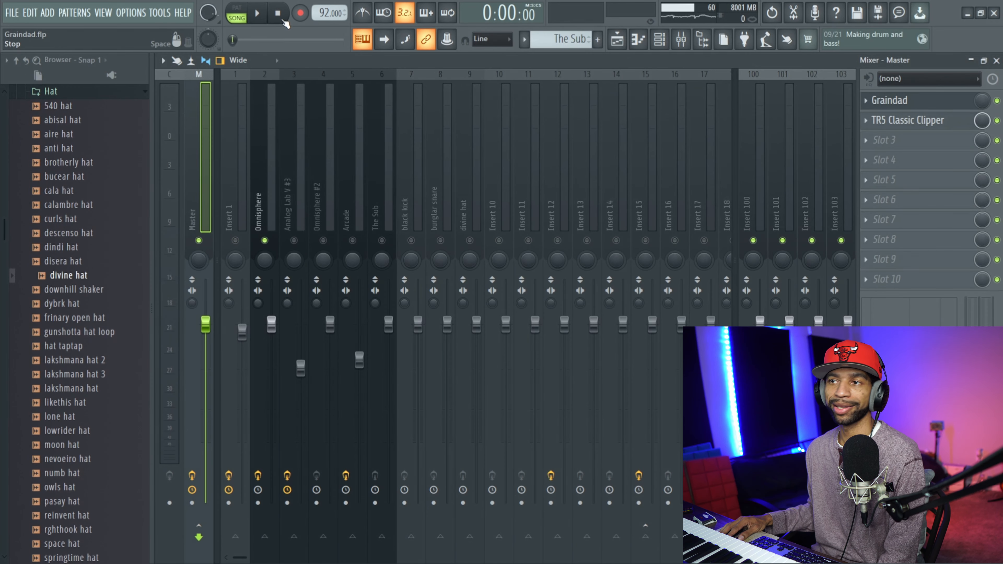
{"action": "left_click", "coordinate": [258, 13]}
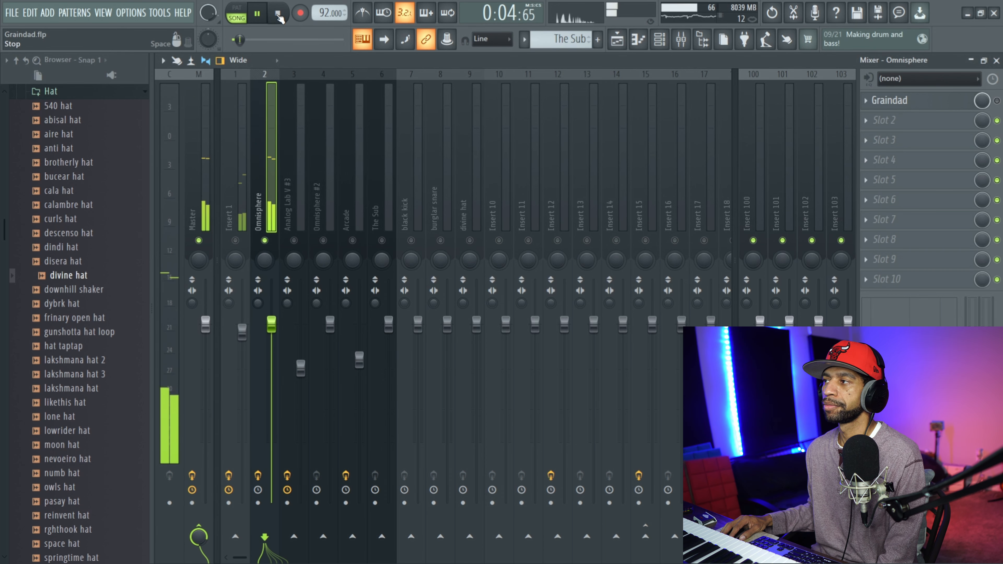
Turn on the Graindad of the soloed Omnisphere track and play the song from the start with the plugin window open.
{"action": "left_click", "coordinate": [279, 15]}
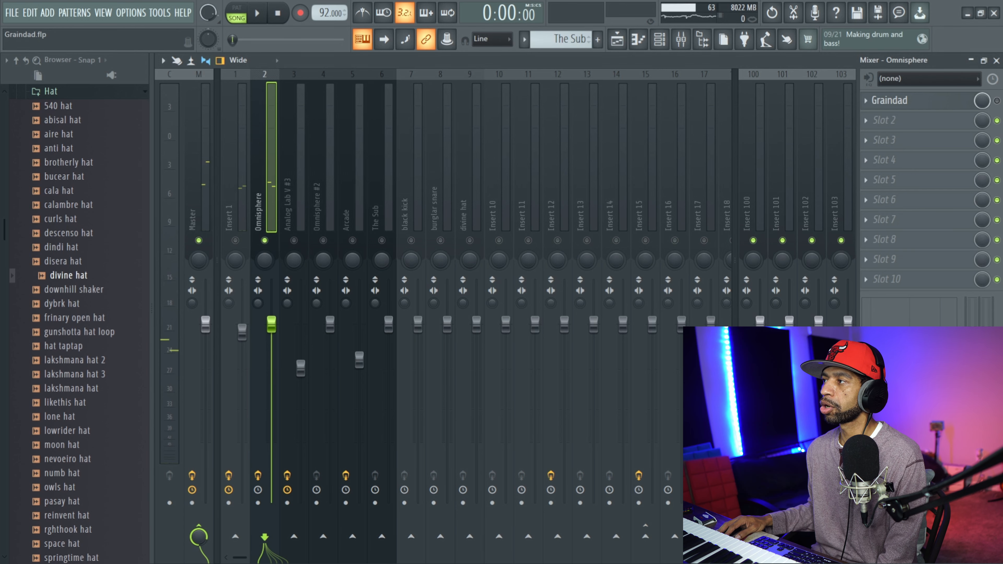
{"action": "left_click", "coordinate": [997, 101]}
{"action": "left_click", "coordinate": [942, 103]}
{"action": "left_click", "coordinate": [942, 103]}
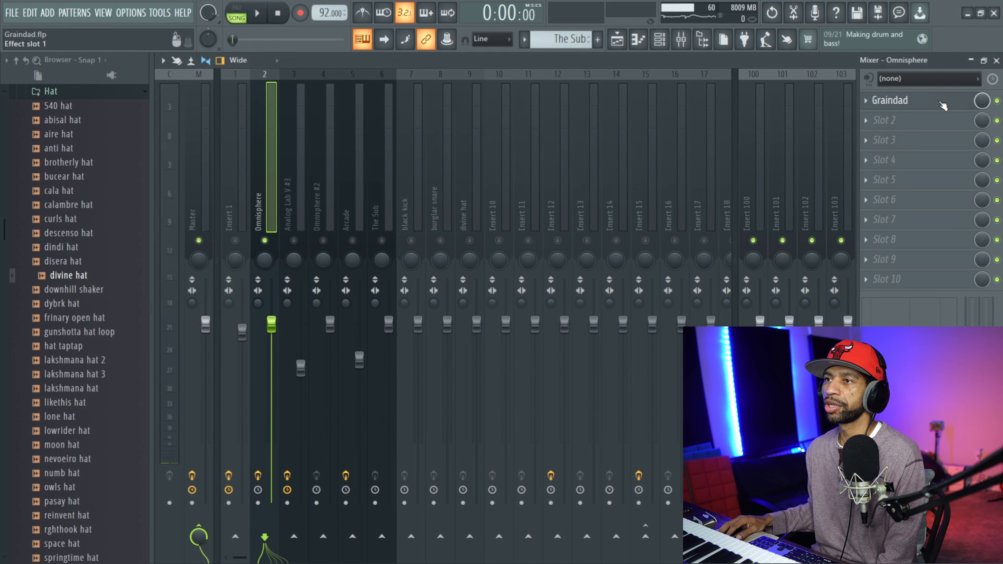
{"action": "left_click", "coordinate": [942, 103]}
{"action": "left_click", "coordinate": [258, 14]}
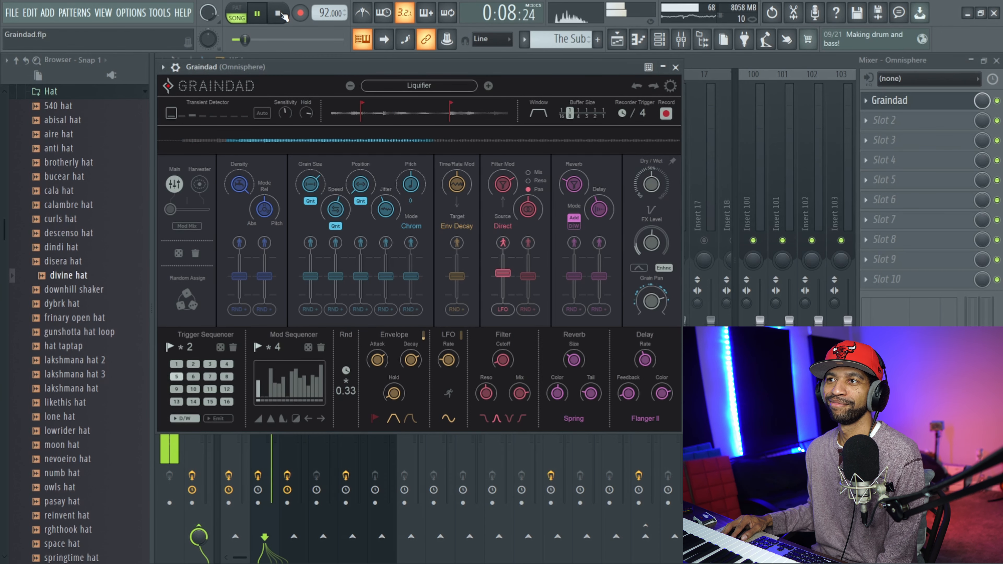
{"action": "left_click", "coordinate": [280, 13]}
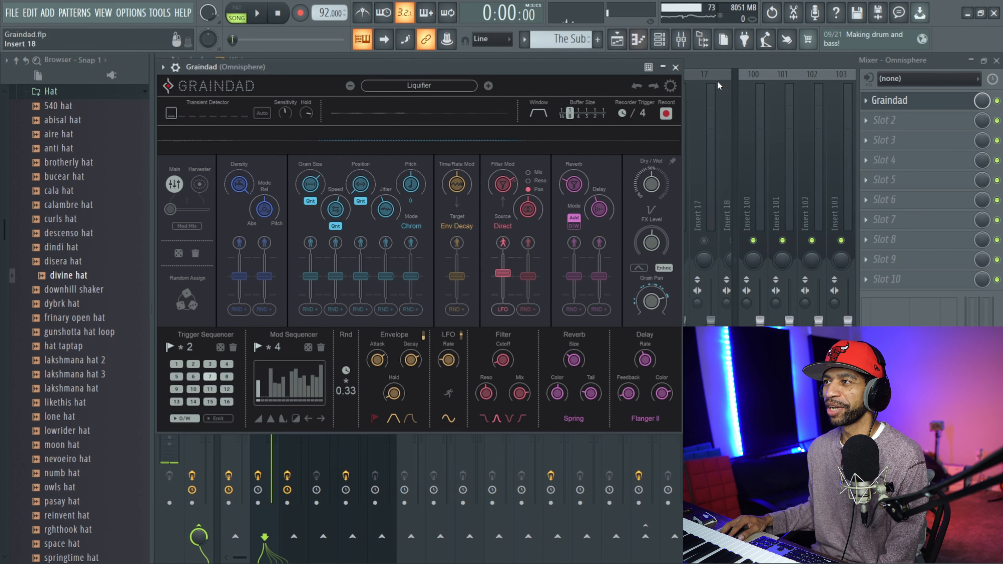
{"action": "left_click", "coordinate": [675, 68]}
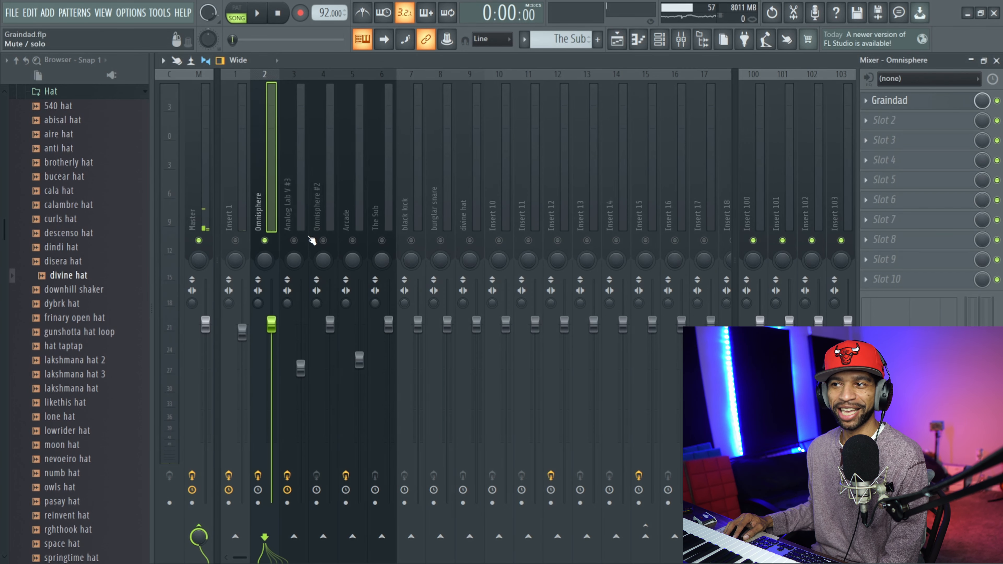
Solo the Analog Lab V #3 mixer track in place of Omnisphere and show its effect slots.
{"action": "left_click", "coordinate": [322, 227]}
{"action": "left_click", "coordinate": [295, 241]}
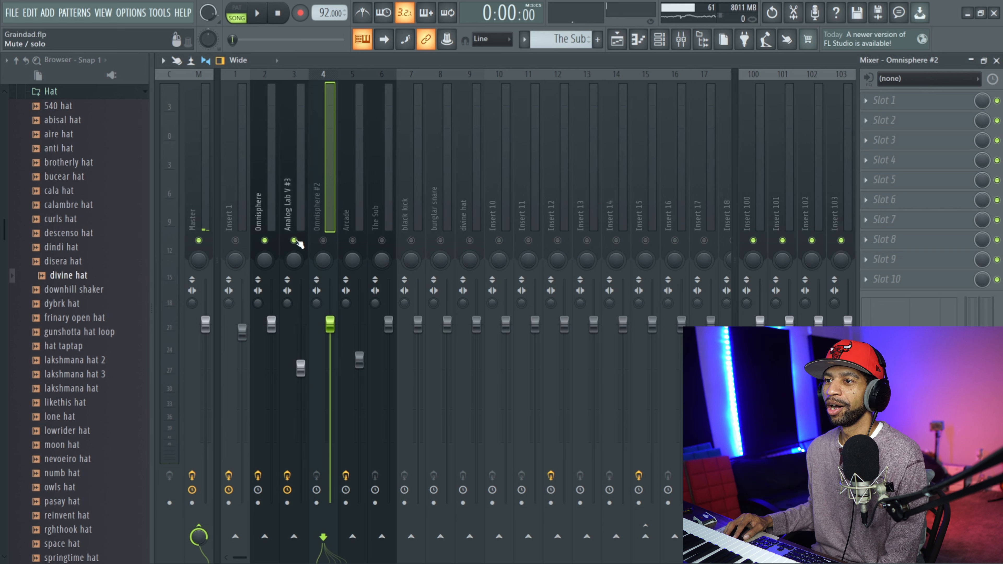
{"action": "left_click", "coordinate": [266, 240]}
{"action": "left_click", "coordinate": [287, 205]}
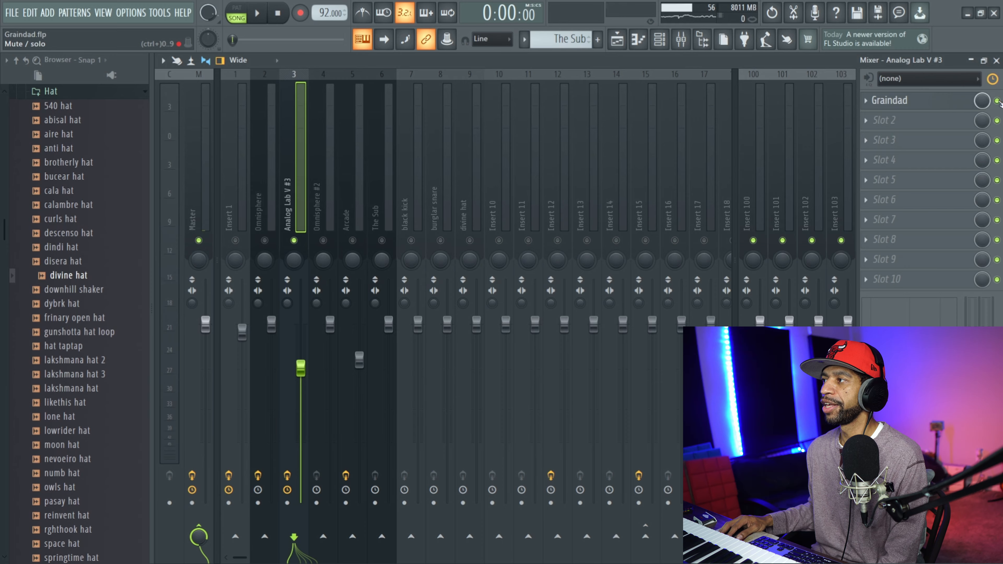
Set the playlist time selection to bars 5 through 8.
{"action": "left_click", "coordinate": [617, 39]}
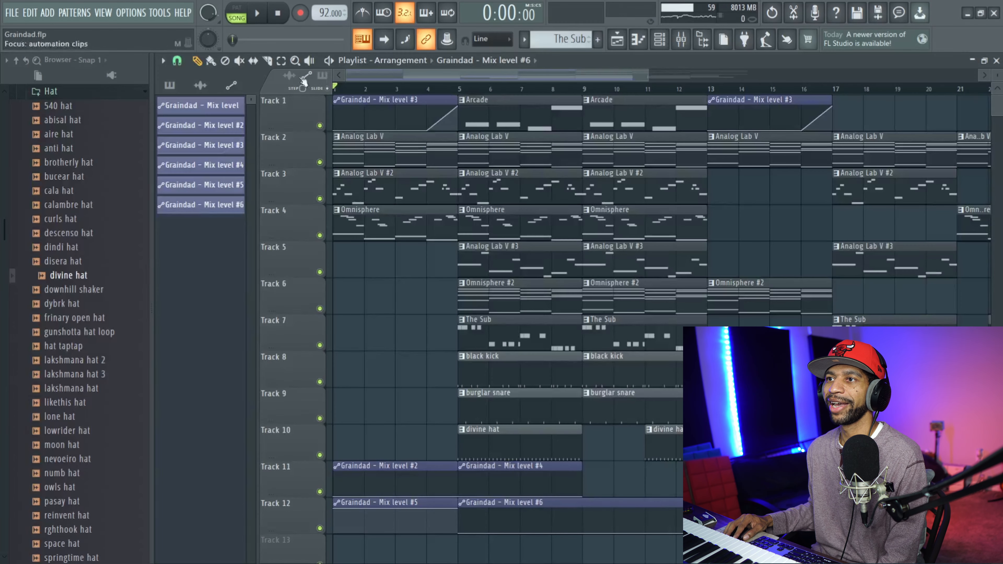
{"action": "left_click_drag", "start_coordinate": [459, 80], "coordinate": [481, 80]}
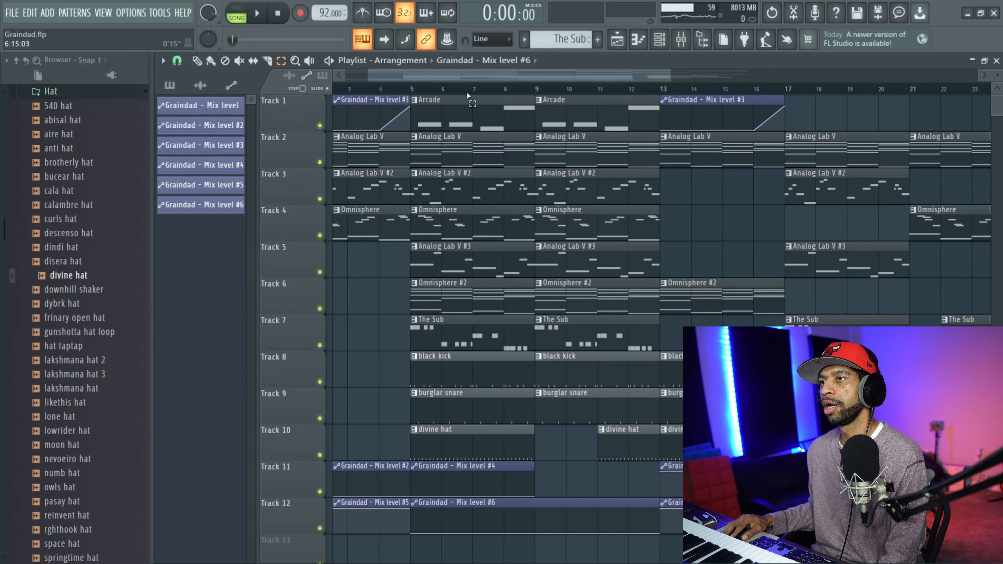
{"action": "left_click_drag", "start_coordinate": [420, 85], "coordinate": [539, 112]}
Play the soloed Analog Lab V #3 track over the selected bars with its Graindad bypassed, and play it again with Graindad on.
{"action": "left_click", "coordinate": [683, 41]}
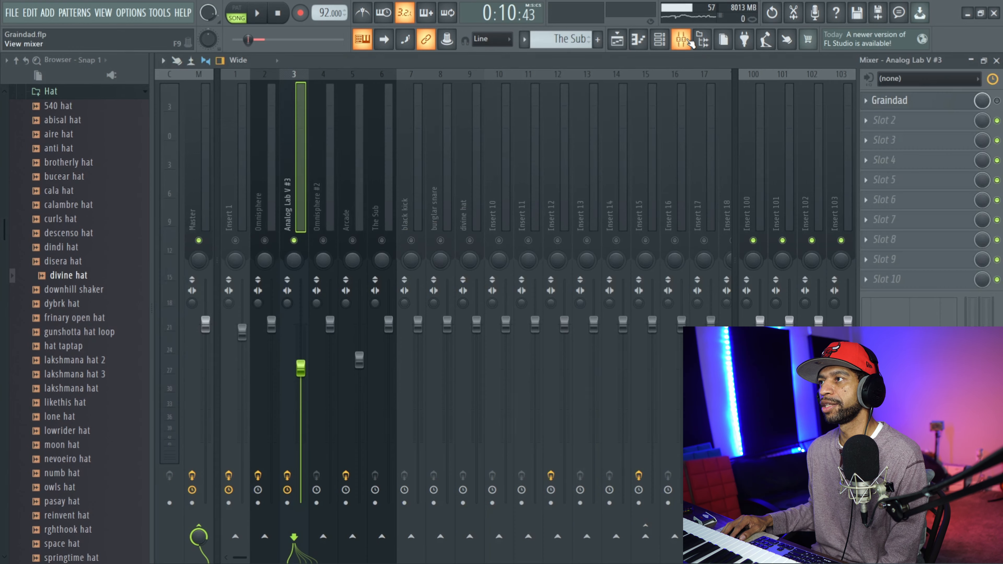
{"action": "left_click", "coordinate": [258, 16]}
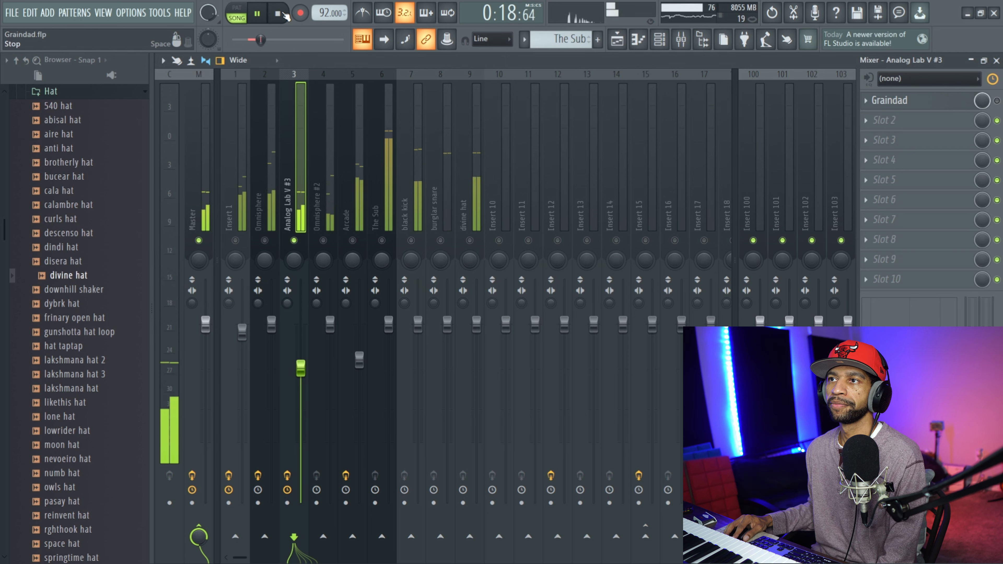
{"action": "left_click", "coordinate": [284, 14]}
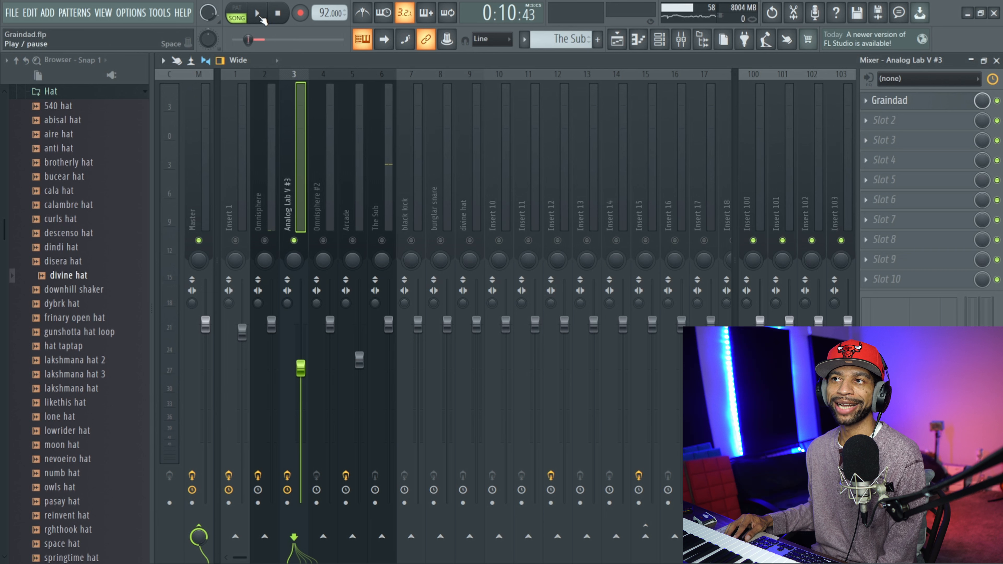
{"action": "left_click", "coordinate": [259, 16]}
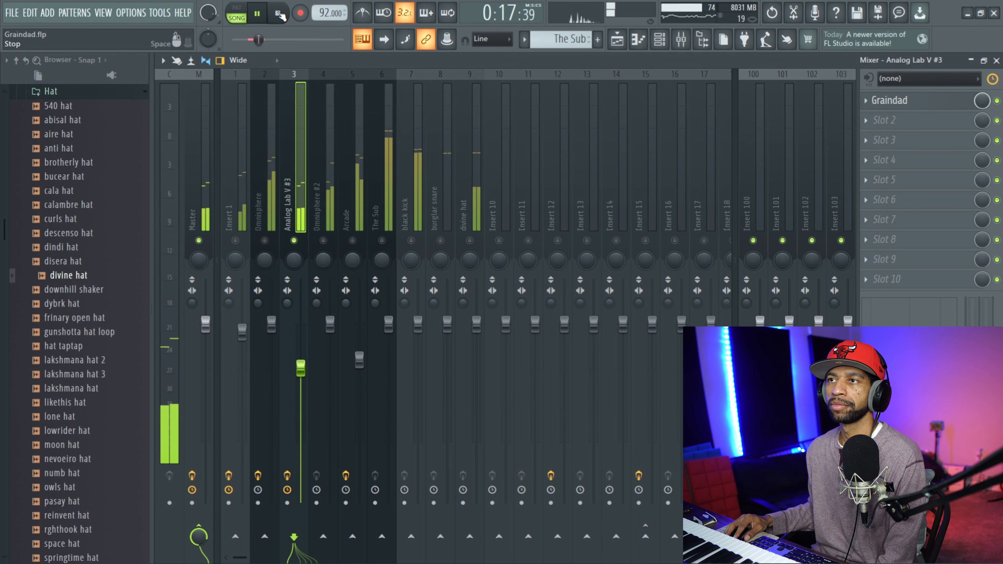
{"action": "left_click", "coordinate": [280, 15]}
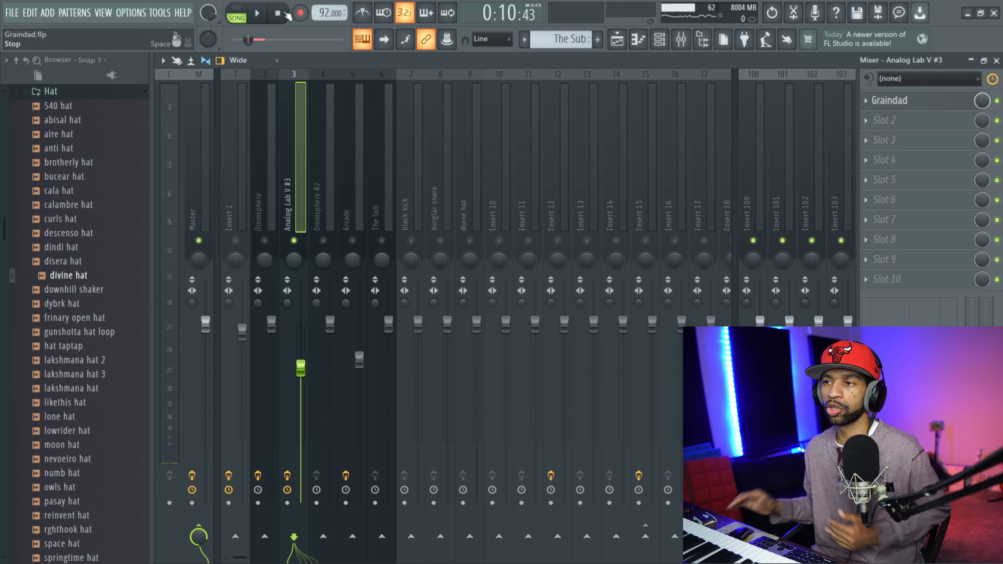
Solo the Arcade mixer track and compare its playback over the selected bars with Graindad bypassed and with it on.
{"action": "left_click", "coordinate": [294, 241]}
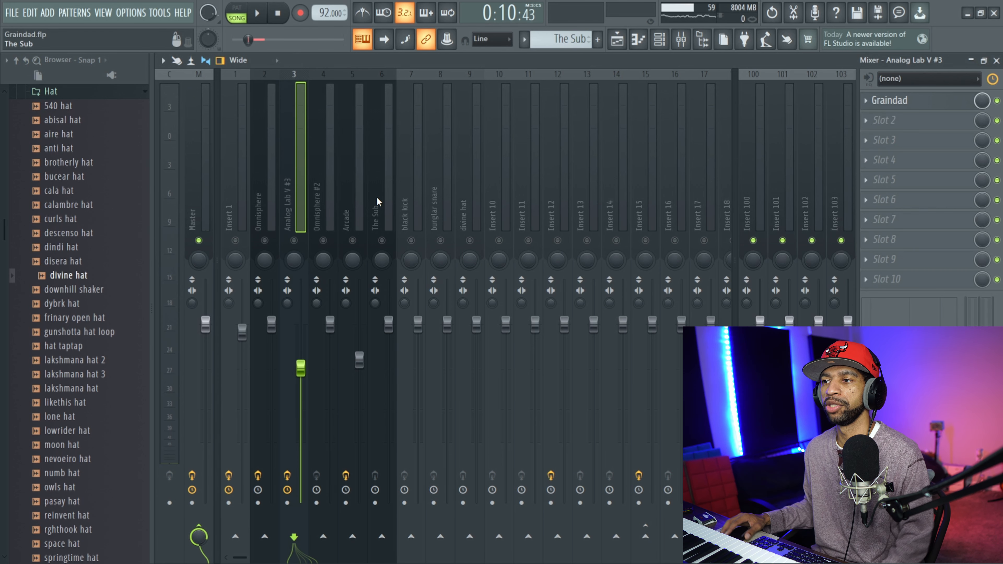
{"action": "left_click", "coordinate": [352, 241]}
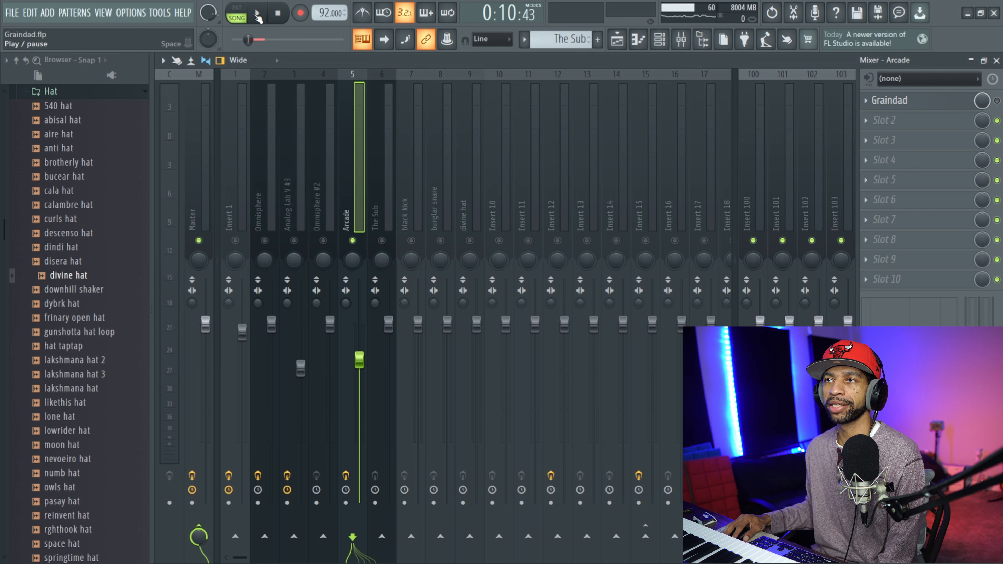
{"action": "left_click", "coordinate": [258, 14]}
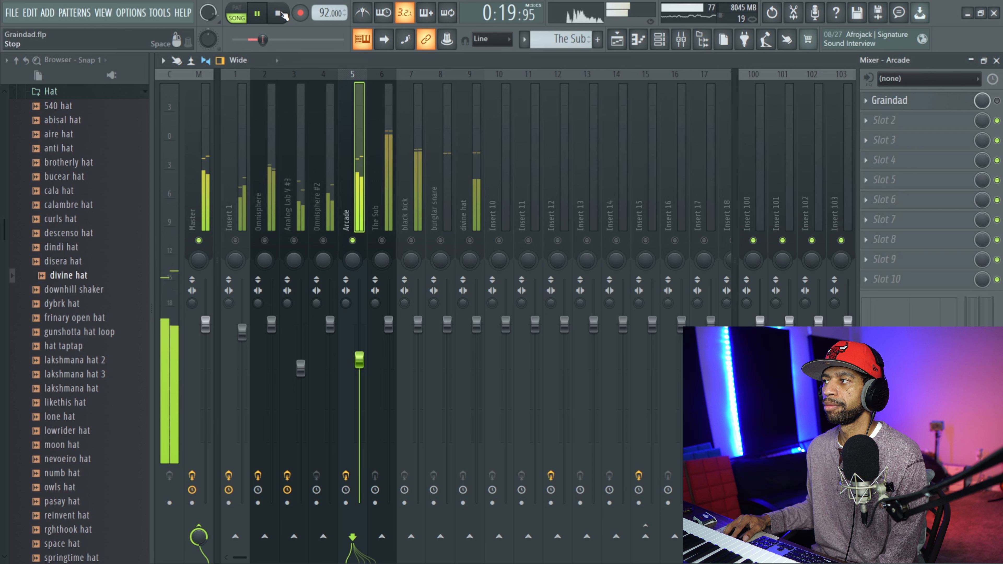
{"action": "left_click", "coordinate": [282, 15]}
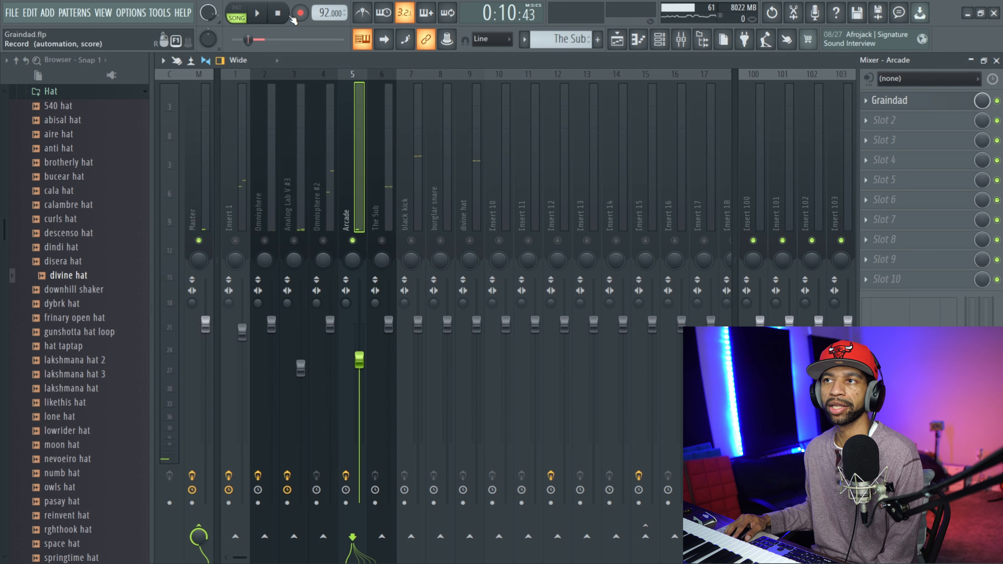
{"action": "left_click", "coordinate": [259, 14]}
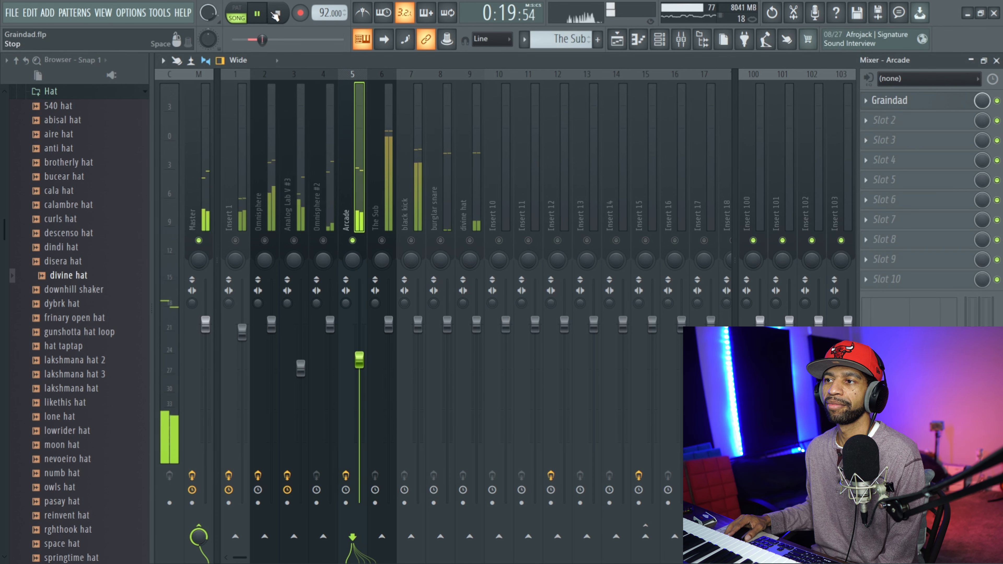
{"action": "left_click", "coordinate": [283, 15]}
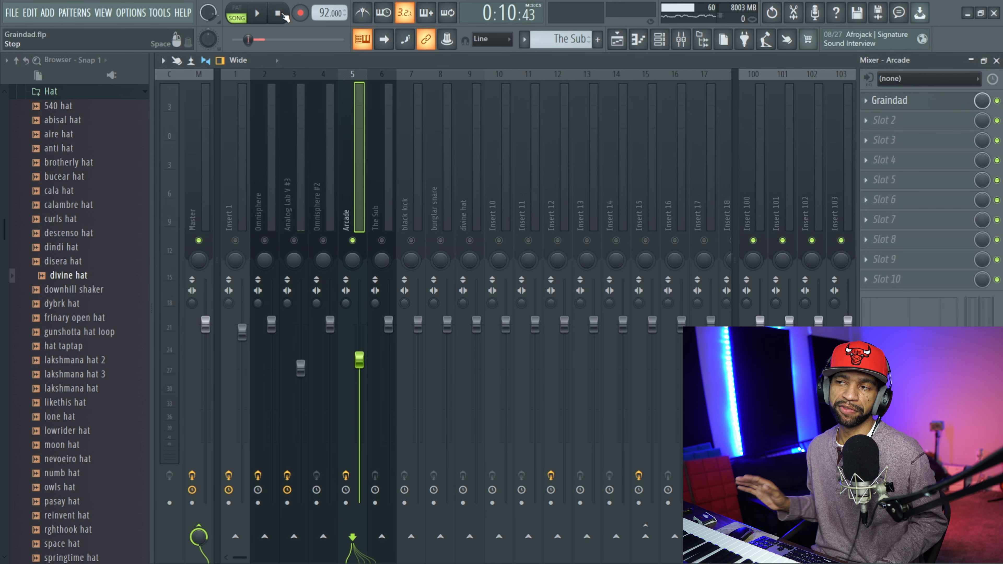
Switch from Arcade to only the black kick, burglar snare and divine hat tracks, and select bars 13 through 16 in the playlist.
{"action": "left_click", "coordinate": [352, 241]}
{"action": "left_click", "coordinate": [412, 241]}
{"action": "left_click", "coordinate": [438, 241]}
{"action": "left_click", "coordinate": [470, 241]}
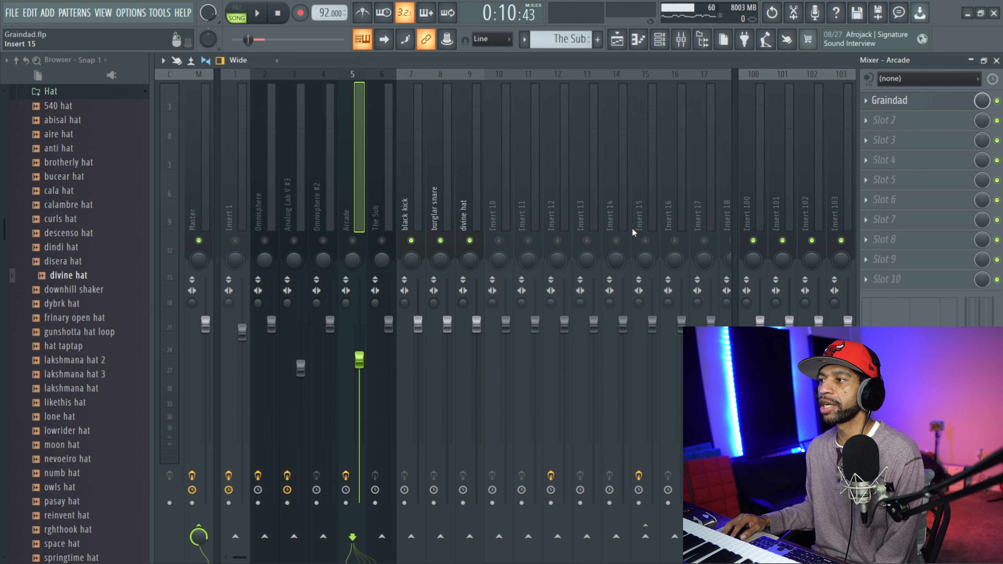
{"action": "left_click", "coordinate": [616, 39]}
{"action": "left_click_drag", "start_coordinate": [664, 88], "coordinate": [780, 100]}
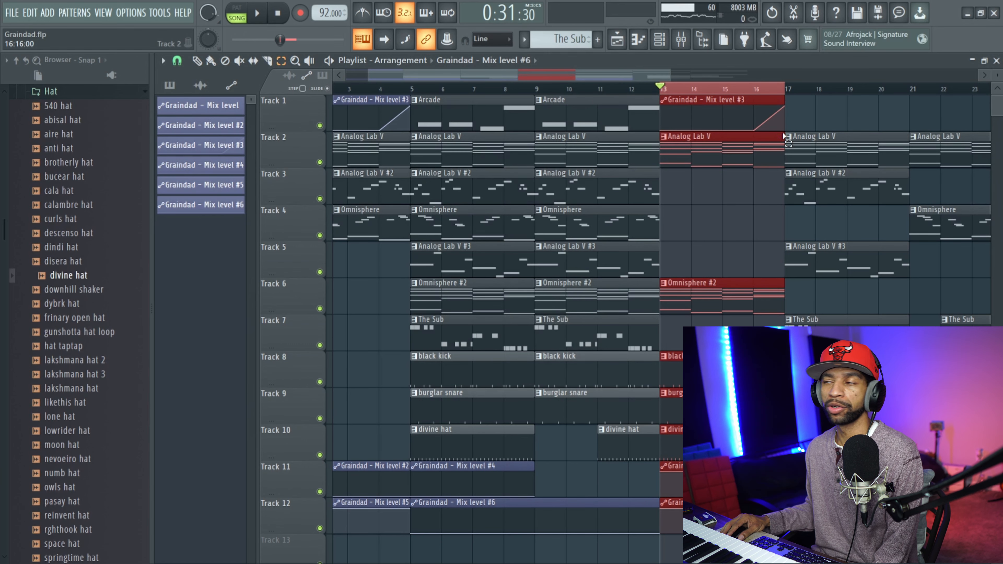
Play the drums over the selected bars with the Graindad on Insert 15 bypassed, and play them again with it on.
{"action": "left_click", "coordinate": [681, 39]}
{"action": "left_click", "coordinate": [996, 100]}
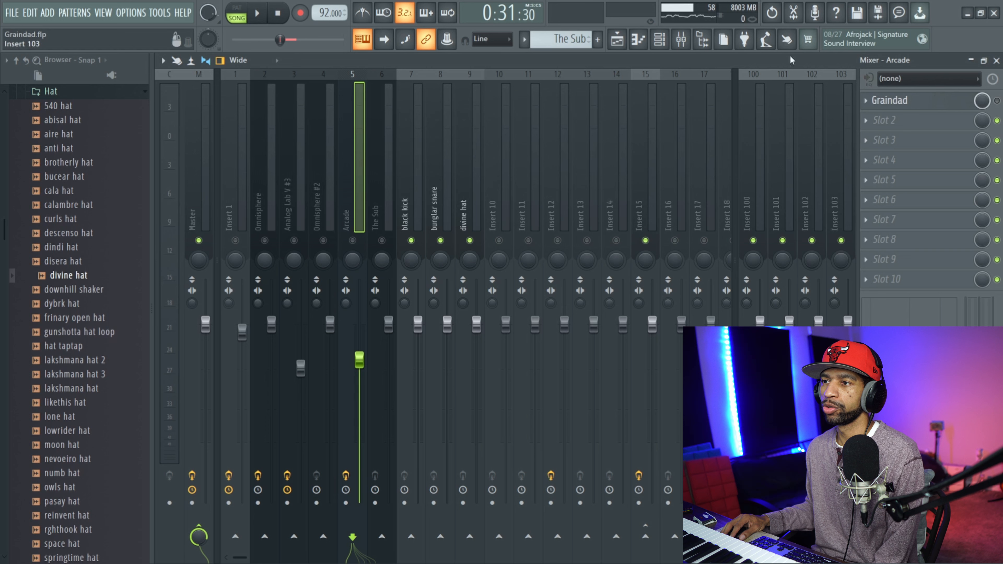
{"action": "left_click", "coordinate": [257, 17]}
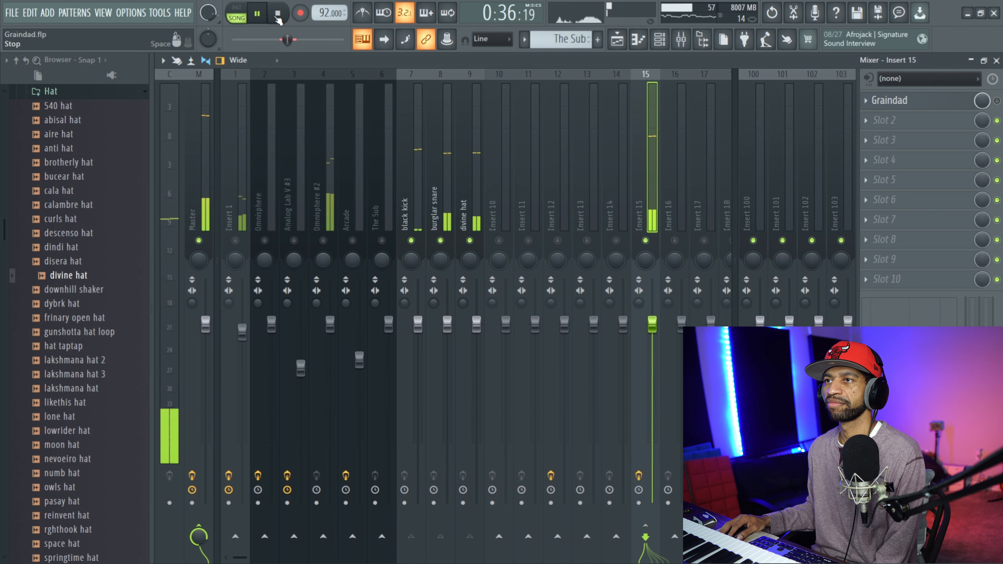
{"action": "left_click", "coordinate": [279, 15]}
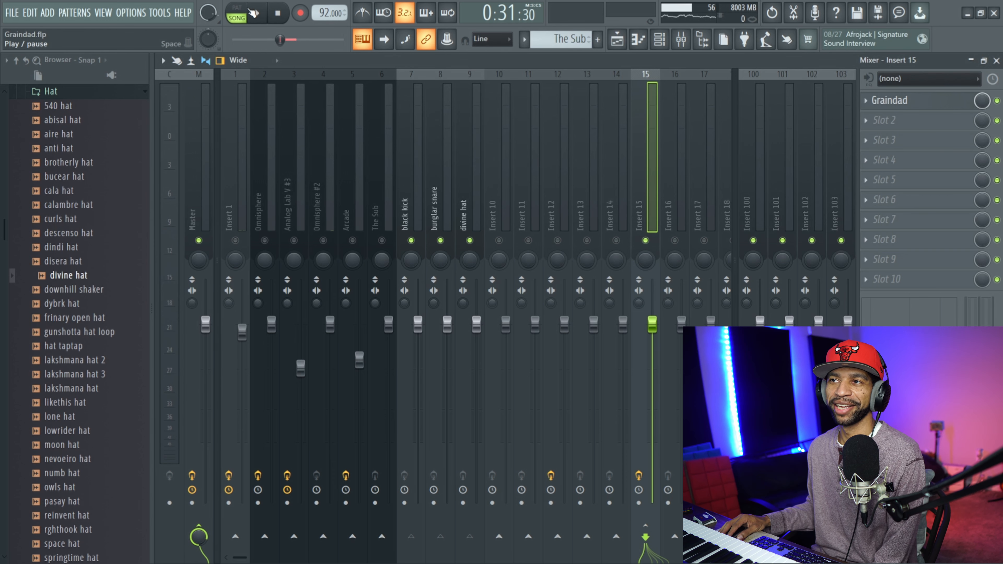
{"action": "left_click", "coordinate": [258, 15]}
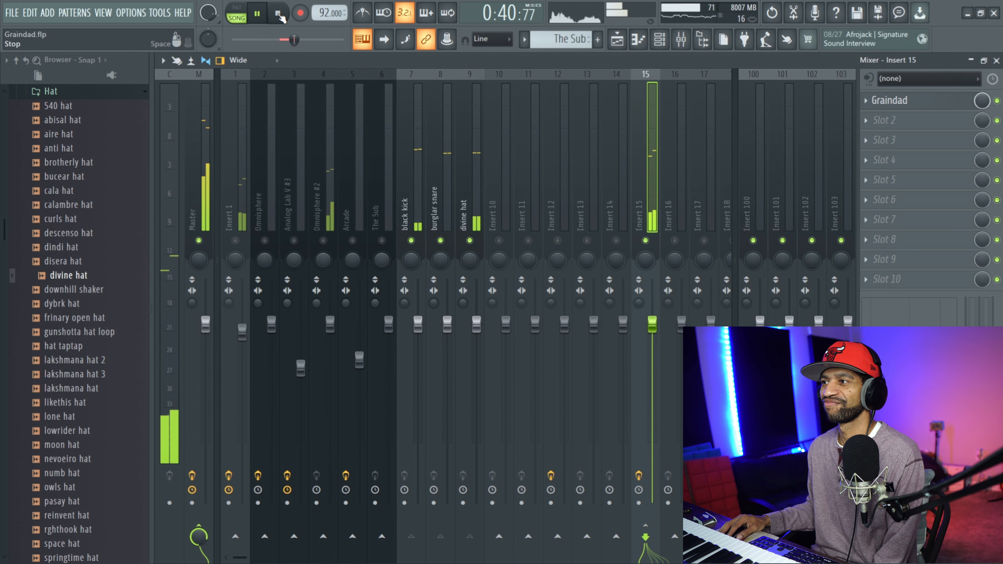
{"action": "left_click", "coordinate": [279, 15]}
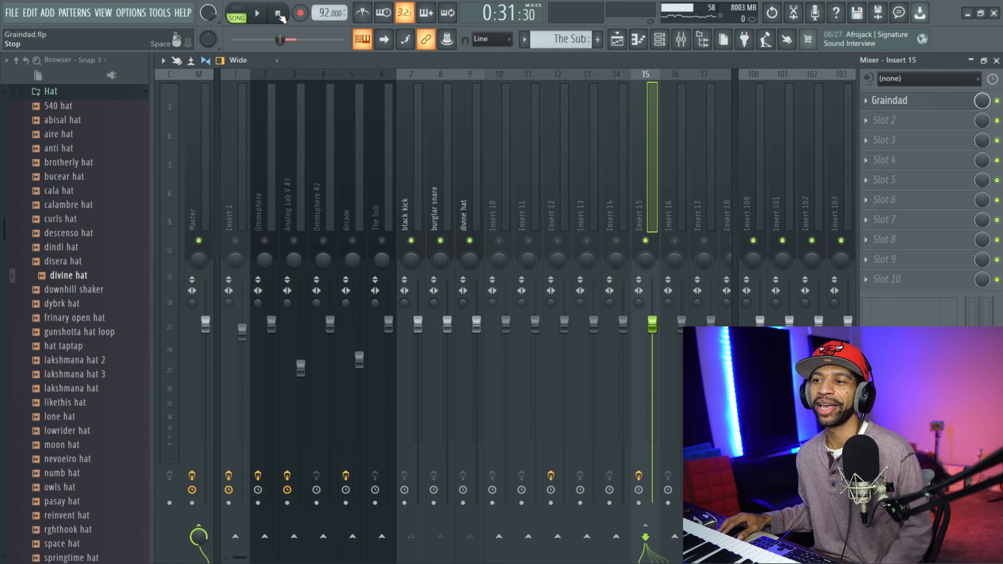
On the Insert 1 mixer track, bypass the Graindad in slot 1, turn on the one in slot 3 and open it.
{"action": "left_click", "coordinate": [236, 215]}
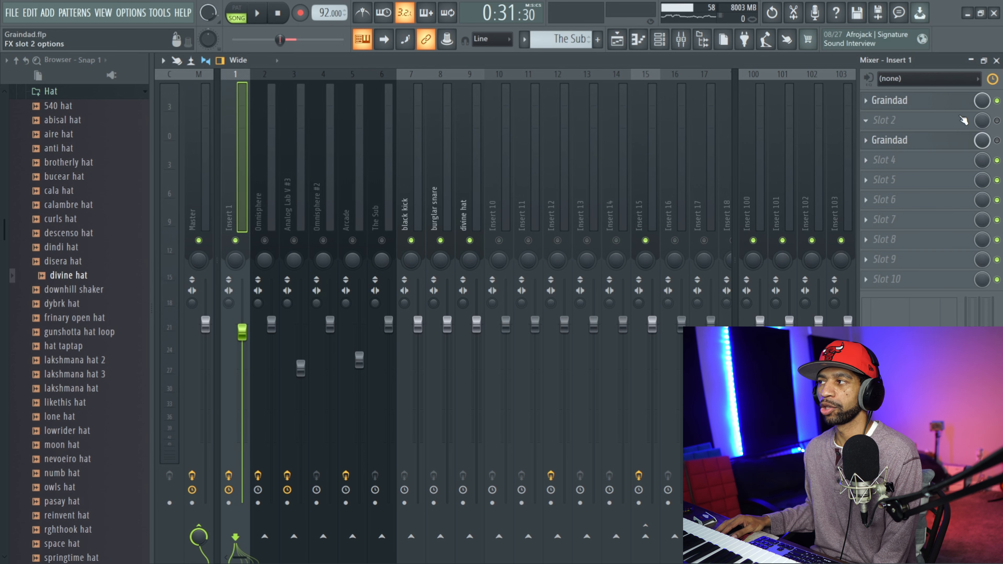
{"action": "left_click", "coordinate": [997, 101]}
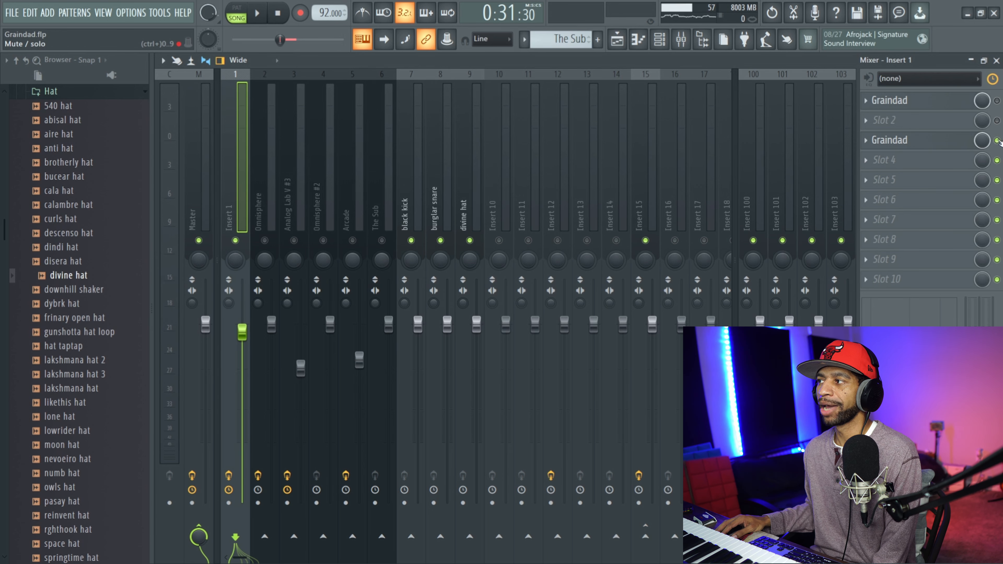
{"action": "left_click", "coordinate": [908, 140]}
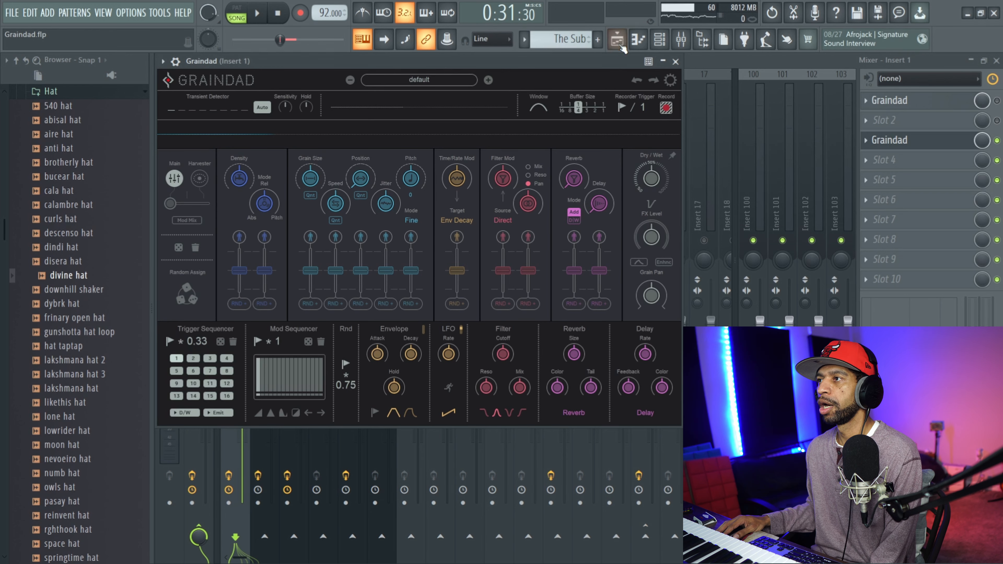
Set the playlist time selection to bars 5 through 8 again and return to the mixer.
{"action": "left_click", "coordinate": [637, 40]}
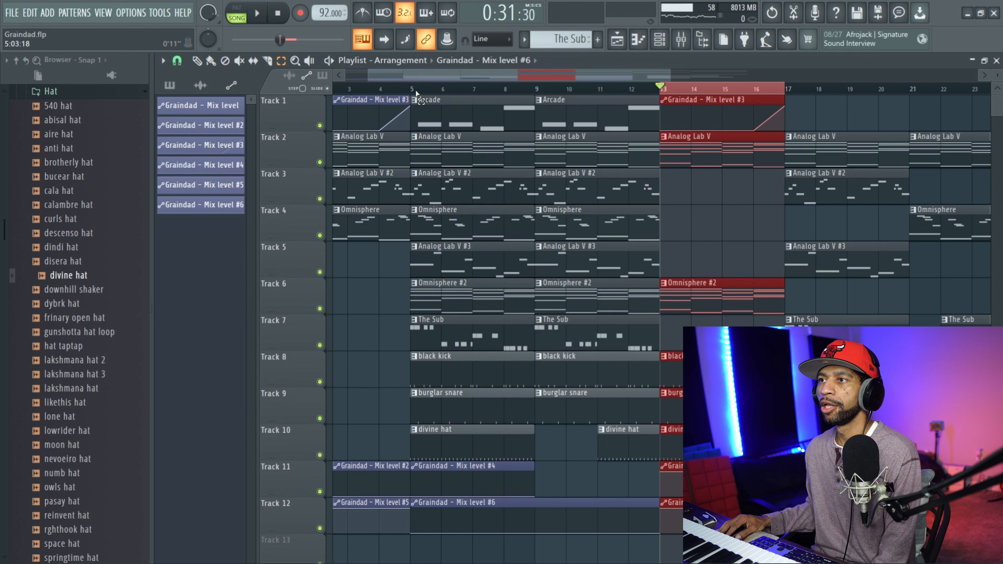
{"action": "left_click_drag", "start_coordinate": [417, 91], "coordinate": [533, 119]}
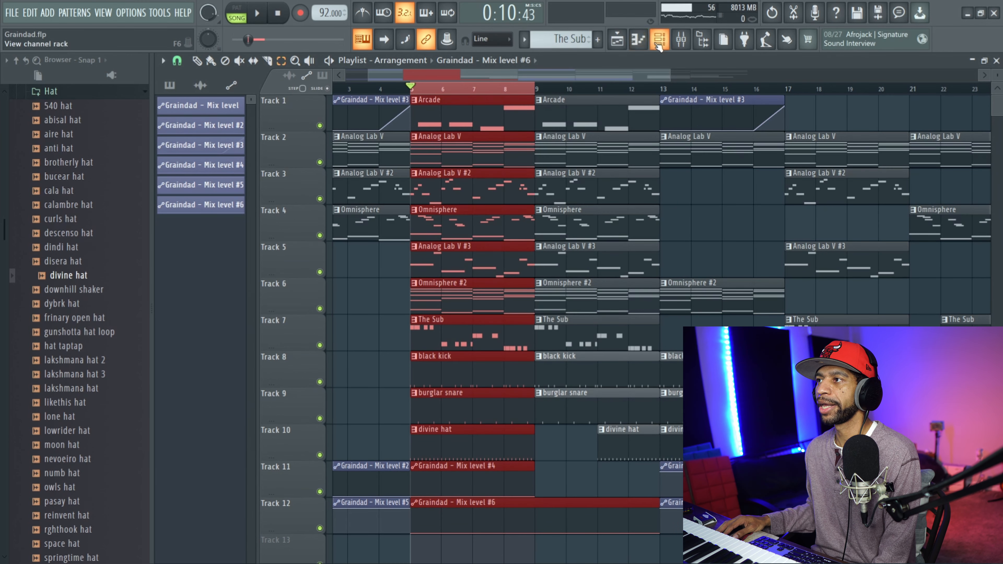
{"action": "left_click", "coordinate": [659, 39]}
{"action": "left_click", "coordinate": [680, 39]}
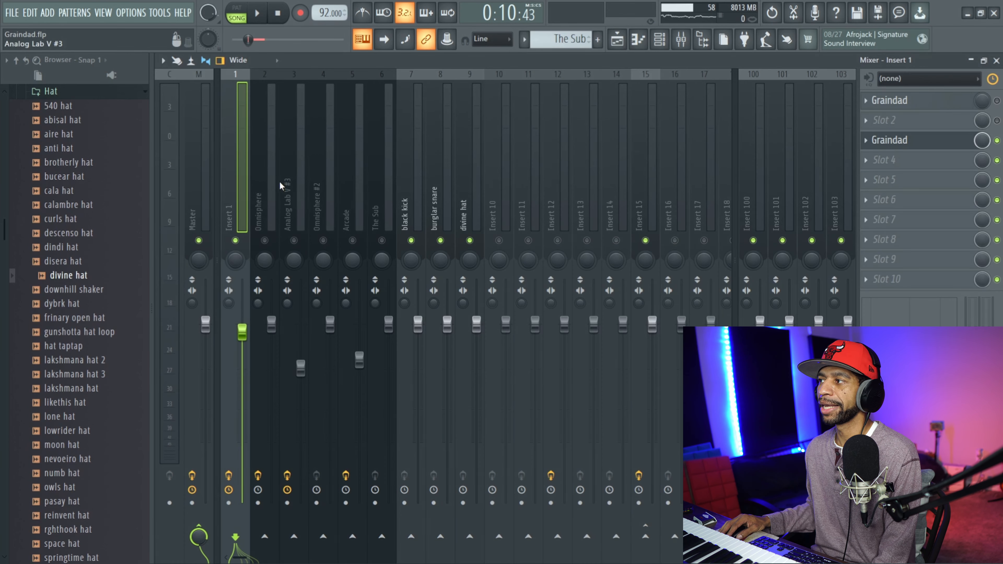
Play the selected bars with the Graindad in slot 3 of Insert 1 bypassed and its window closed.
{"action": "left_click", "coordinate": [900, 143]}
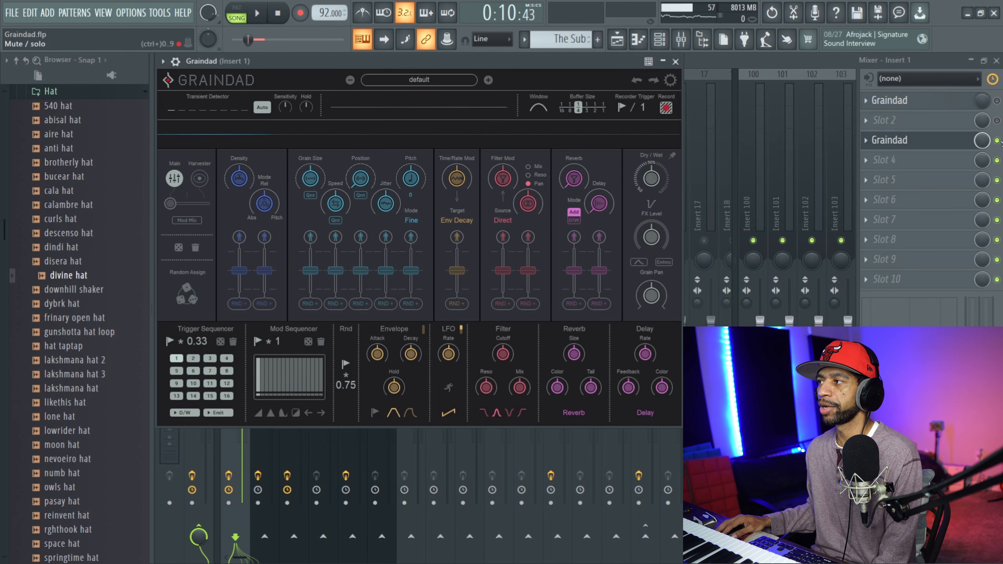
{"action": "left_click", "coordinate": [675, 61]}
{"action": "left_click", "coordinate": [263, 18]}
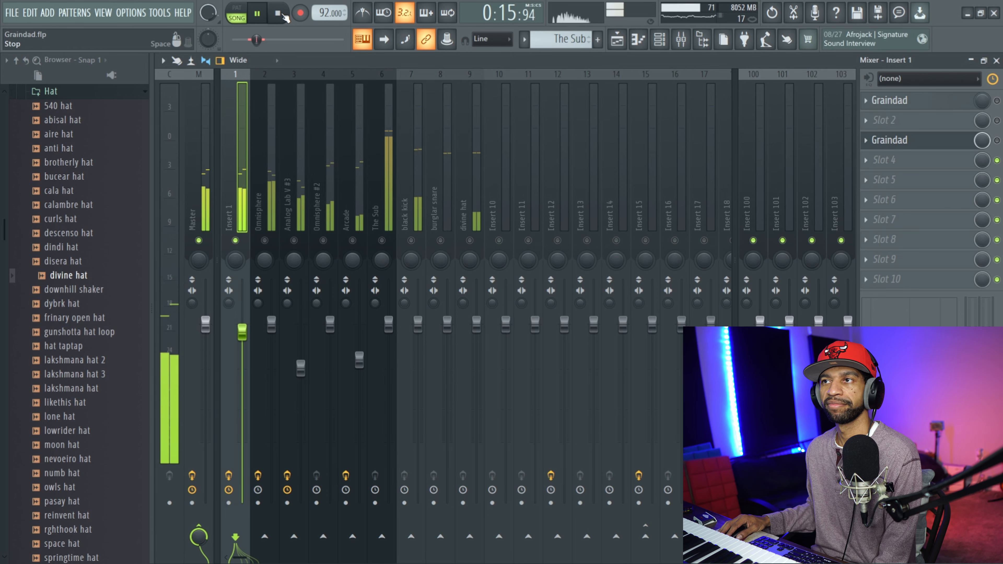
{"action": "left_click", "coordinate": [285, 14]}
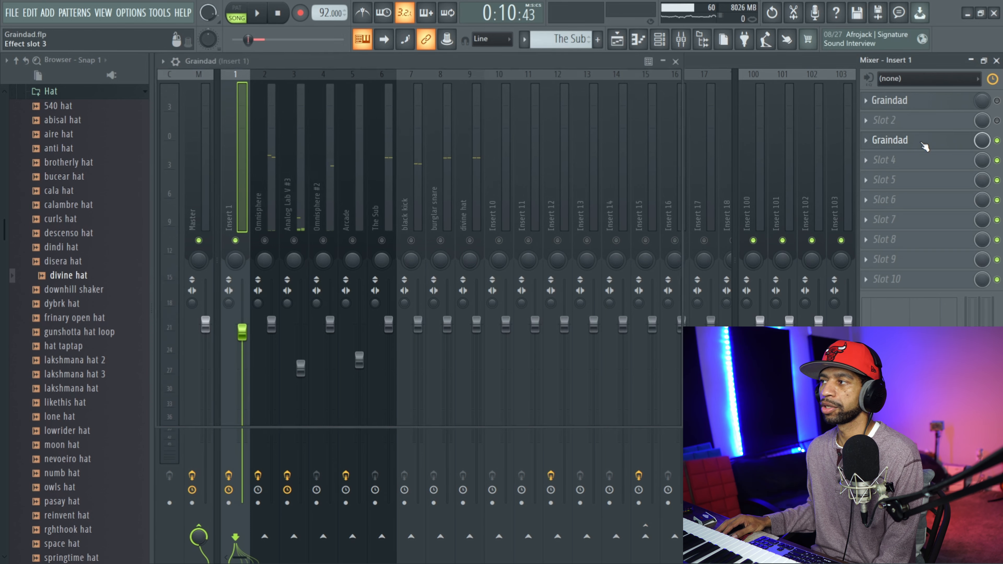
Turn the slot 3 Graindad back on, browse its preset banks, load the Sugar Bytes preset Clocked Init and audition it over the selected bars.
{"action": "left_click", "coordinate": [873, 140]}
{"action": "left_click", "coordinate": [432, 78]}
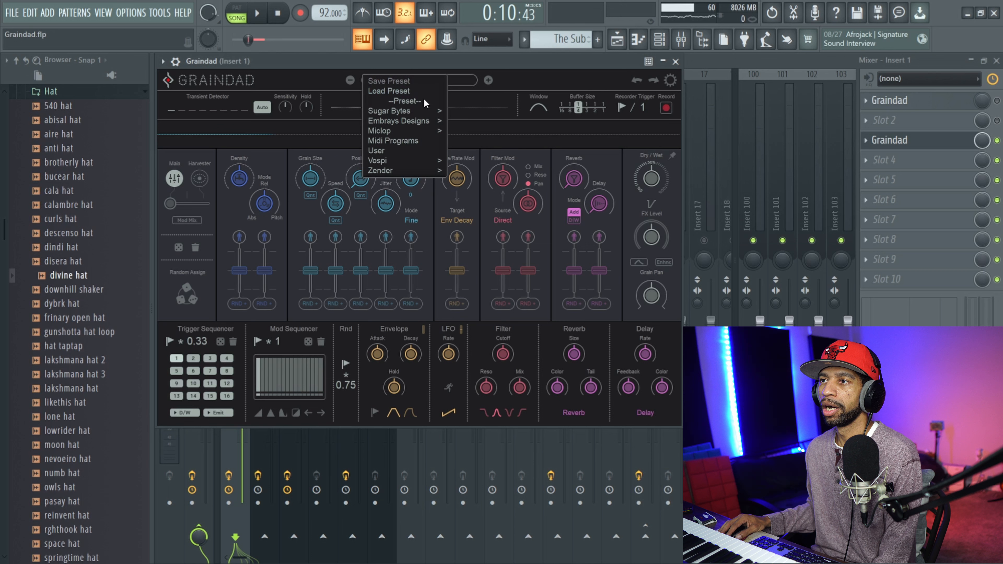
{"action": "mouse_move", "coordinate": [423, 109]}
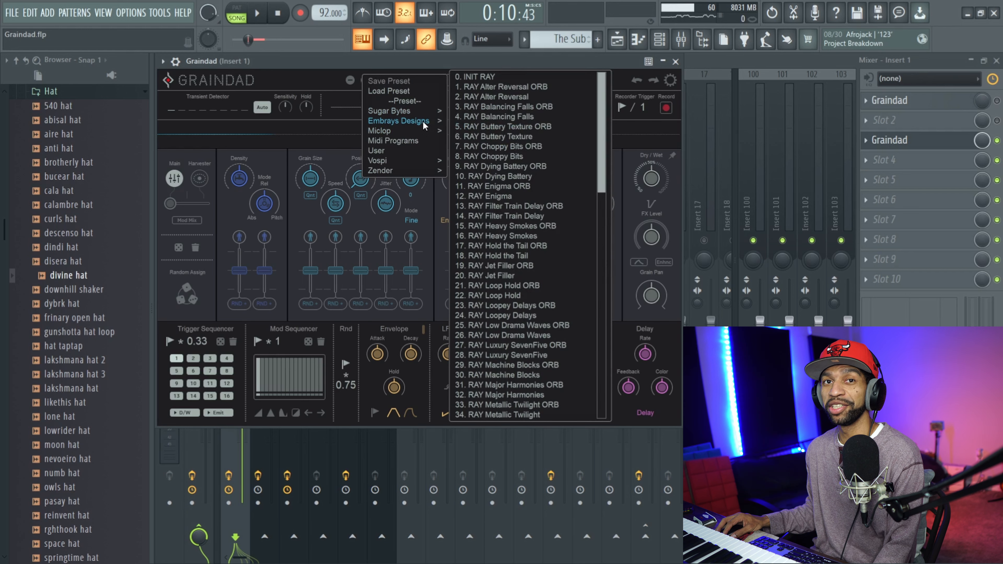
{"action": "scroll", "coordinate": [513, 136], "scroll_direction": "down", "scroll_amount": 5}
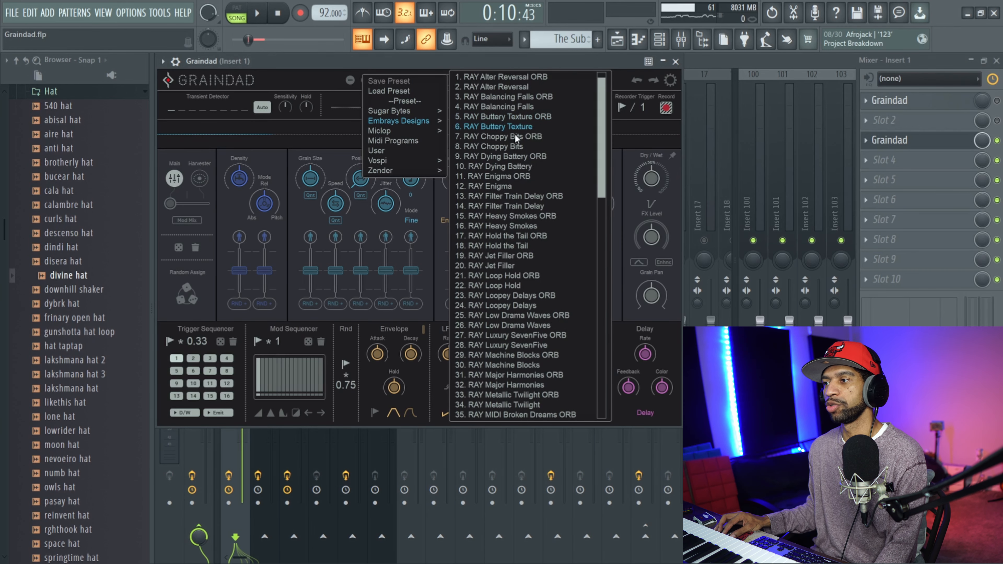
{"action": "left_click_drag", "start_coordinate": [605, 184], "coordinate": [623, 421]}
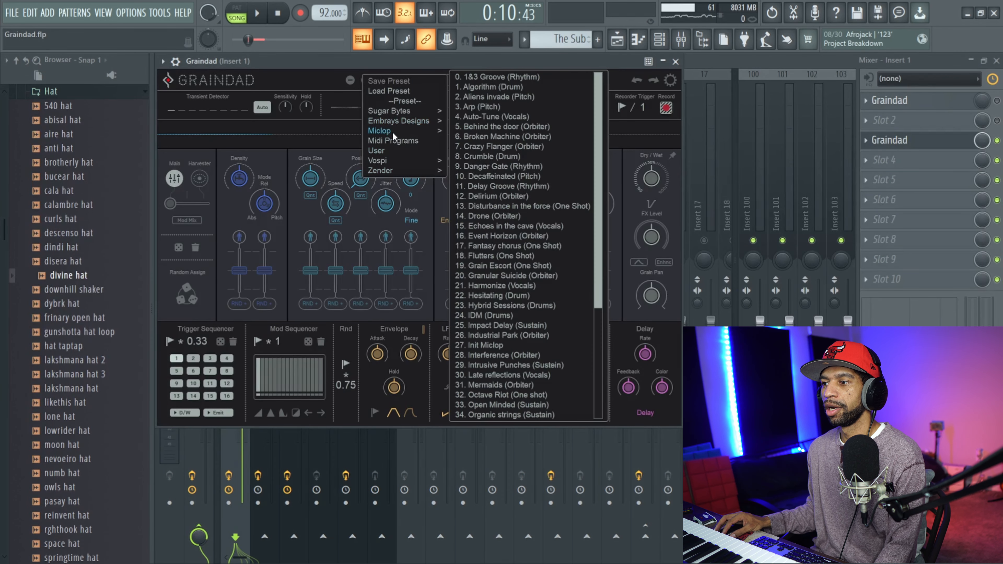
{"action": "mouse_move", "coordinate": [400, 165]}
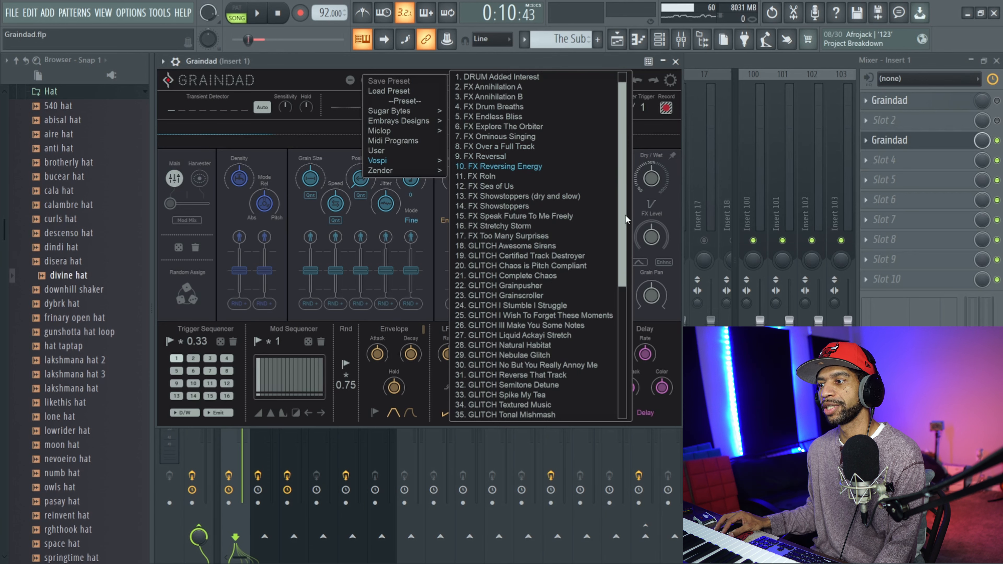
{"action": "left_click_drag", "start_coordinate": [620, 182], "coordinate": [649, 389]}
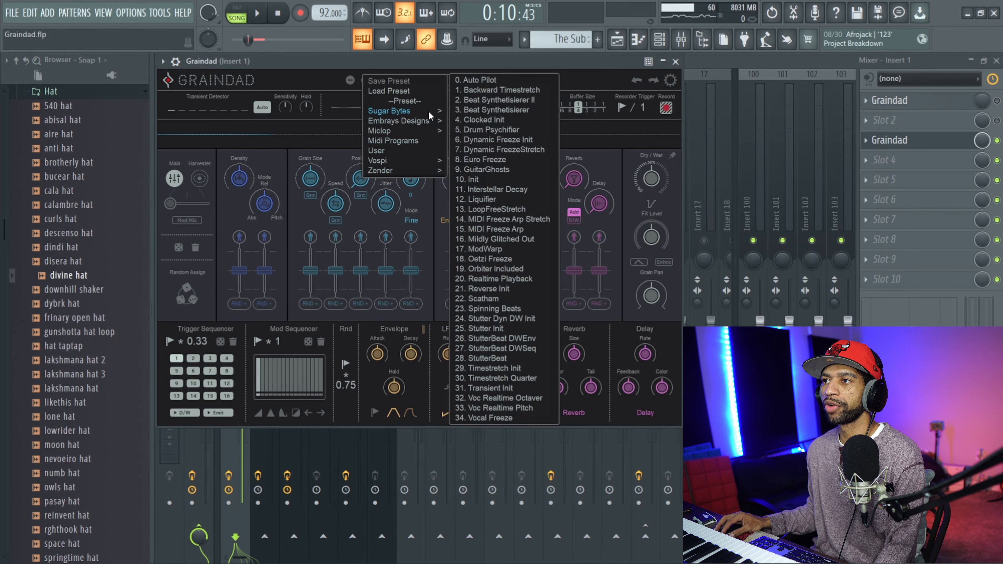
{"action": "left_click", "coordinate": [480, 119]}
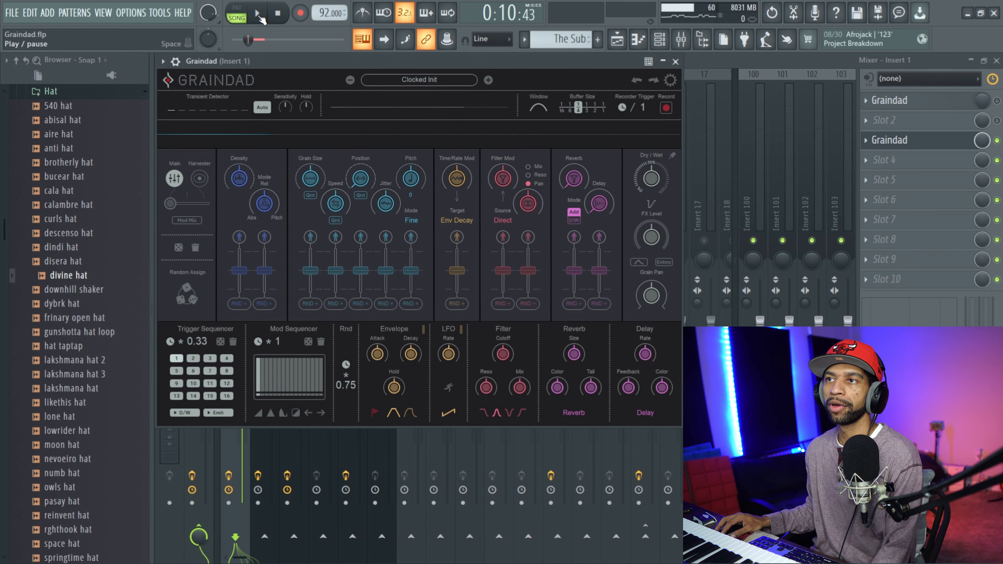
{"action": "left_click", "coordinate": [259, 16]}
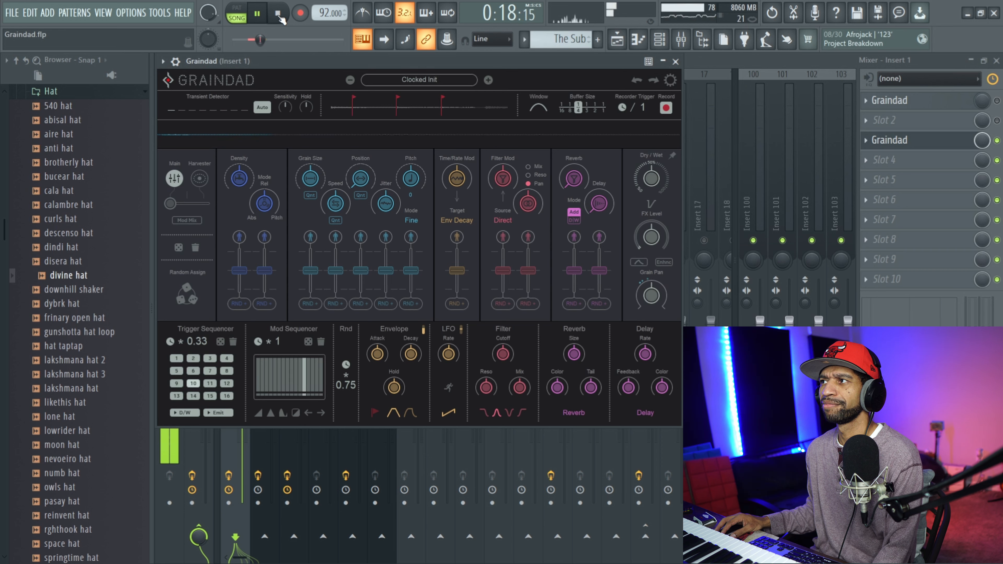
{"action": "left_click", "coordinate": [279, 15]}
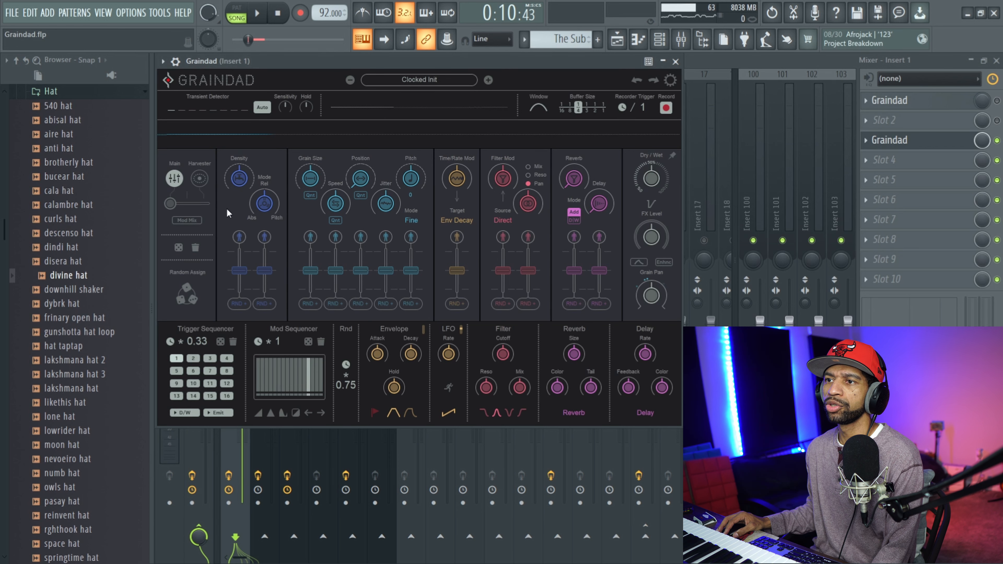
Show Graindad's Harvester view and create an Auto Pilot flight path of five breakpoints around the centre.
{"action": "left_click", "coordinate": [200, 180]}
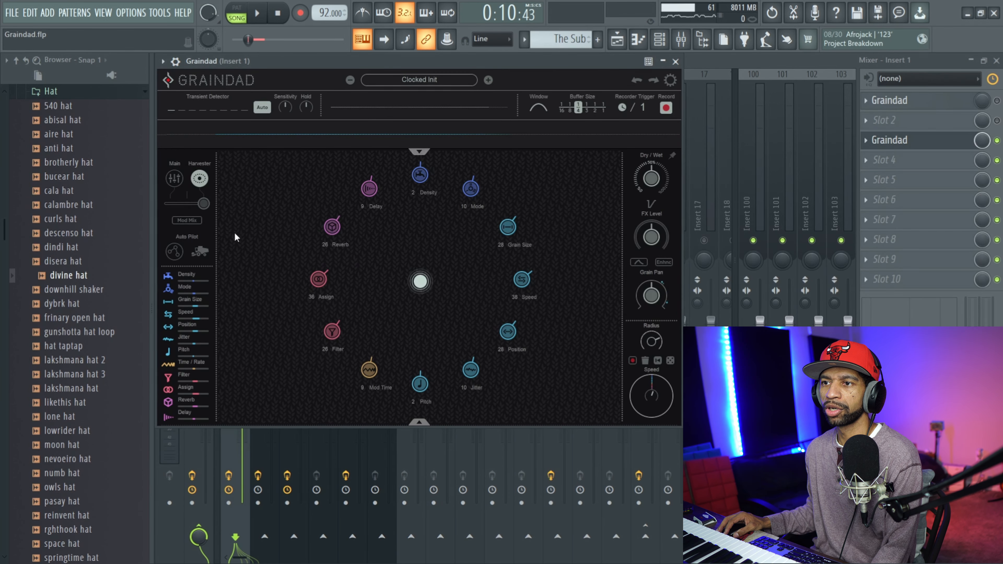
{"action": "left_click", "coordinate": [175, 251]}
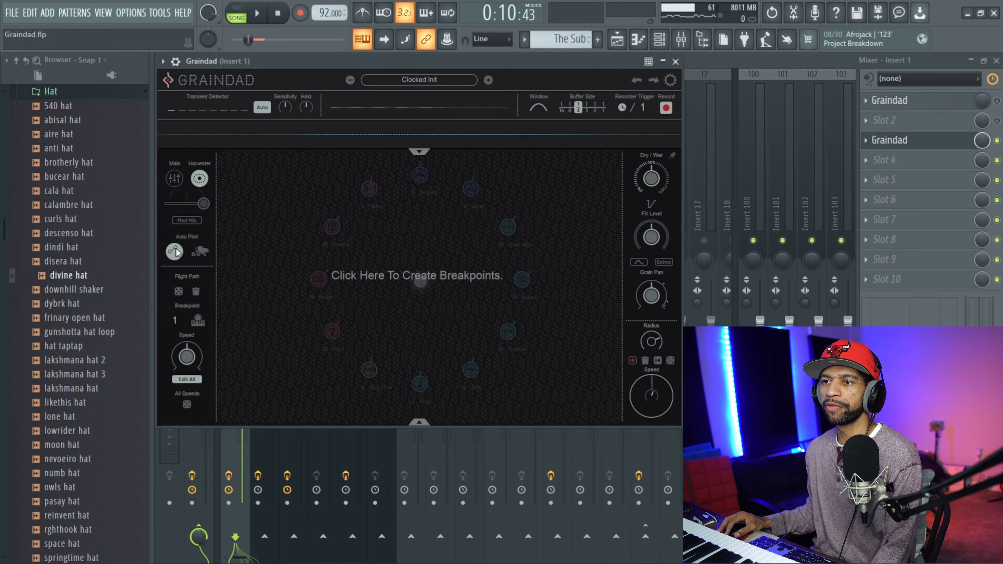
{"action": "left_click", "coordinate": [390, 248]}
{"action": "left_click", "coordinate": [449, 224]}
{"action": "left_click", "coordinate": [481, 280]}
{"action": "left_click", "coordinate": [439, 325]}
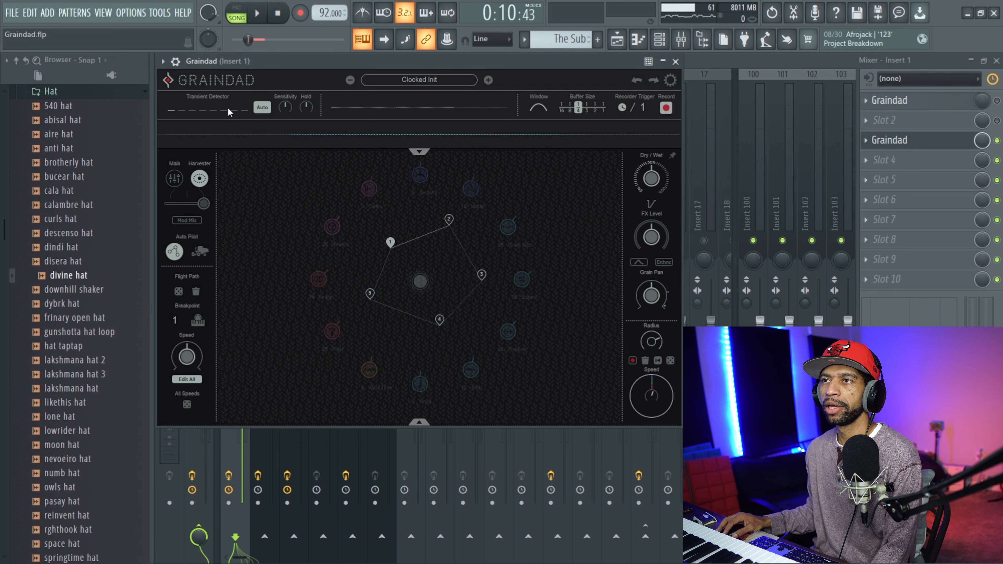
Start the Auto Pilot along the flight path and play the selected bars with it running.
{"action": "left_click", "coordinate": [199, 253]}
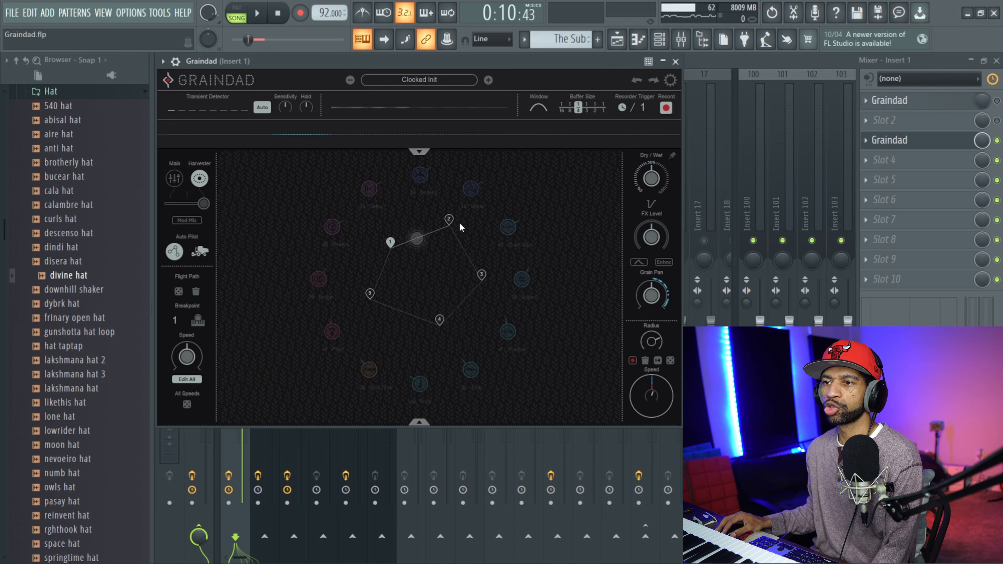
{"action": "left_click", "coordinate": [258, 13]}
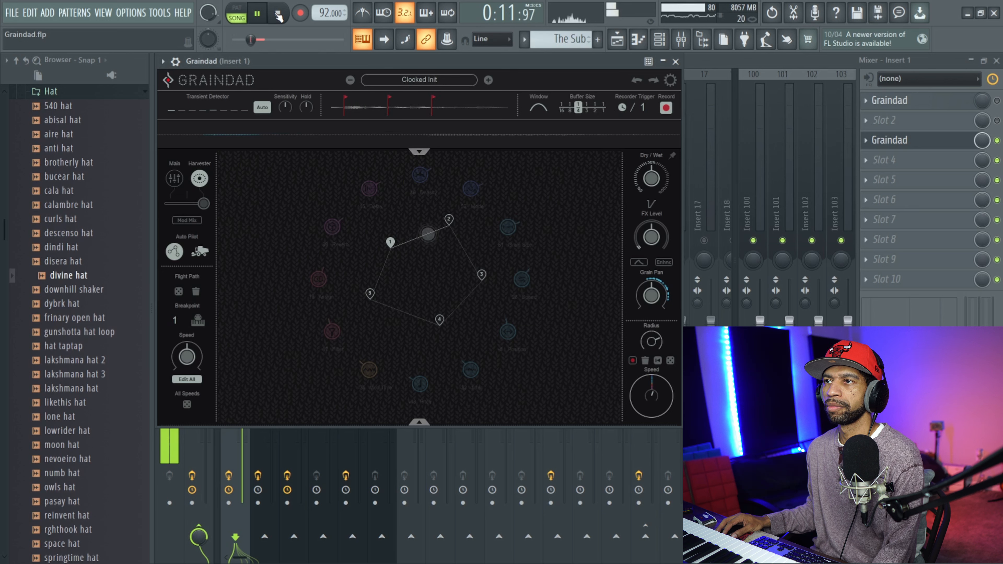
{"action": "left_click", "coordinate": [278, 14]}
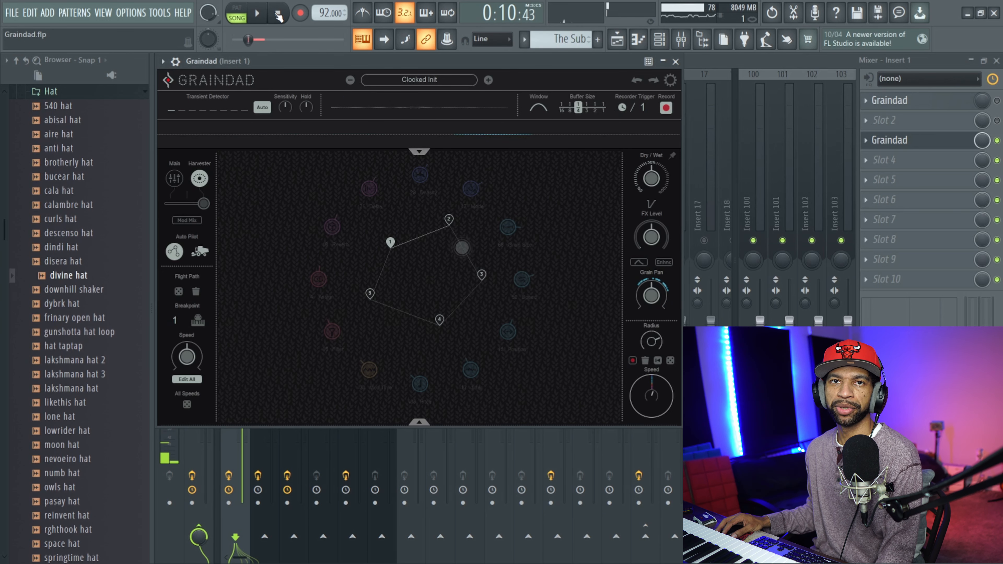
Move breakpoint 3 out beside Position and breakpoint 5 down beside Pitch, and play the bars with the reshaped flight path.
{"action": "left_click_drag", "start_coordinate": [481, 275], "coordinate": [531, 343]}
{"action": "left_click_drag", "start_coordinate": [370, 293], "coordinate": [416, 366]}
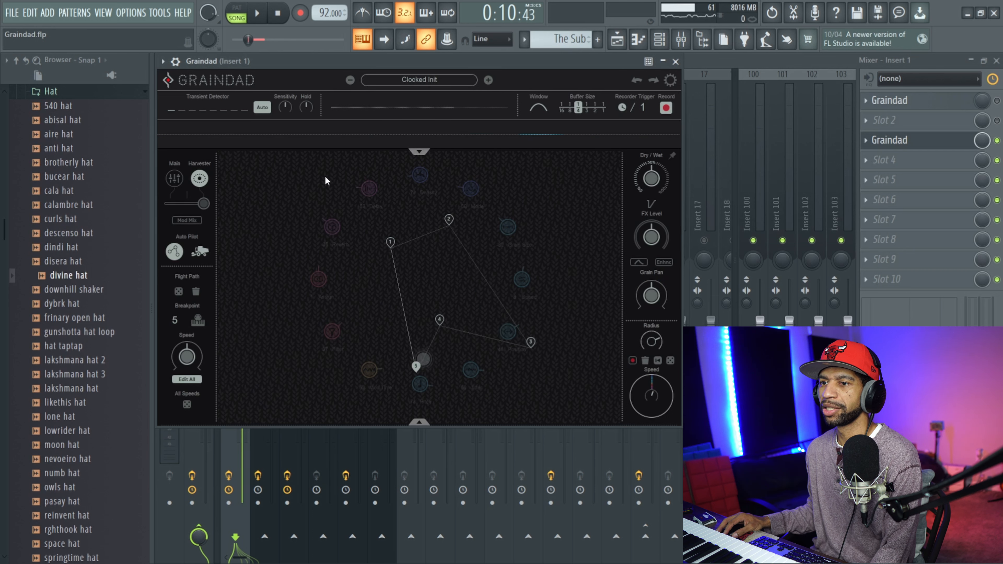
{"action": "left_click", "coordinate": [258, 14]}
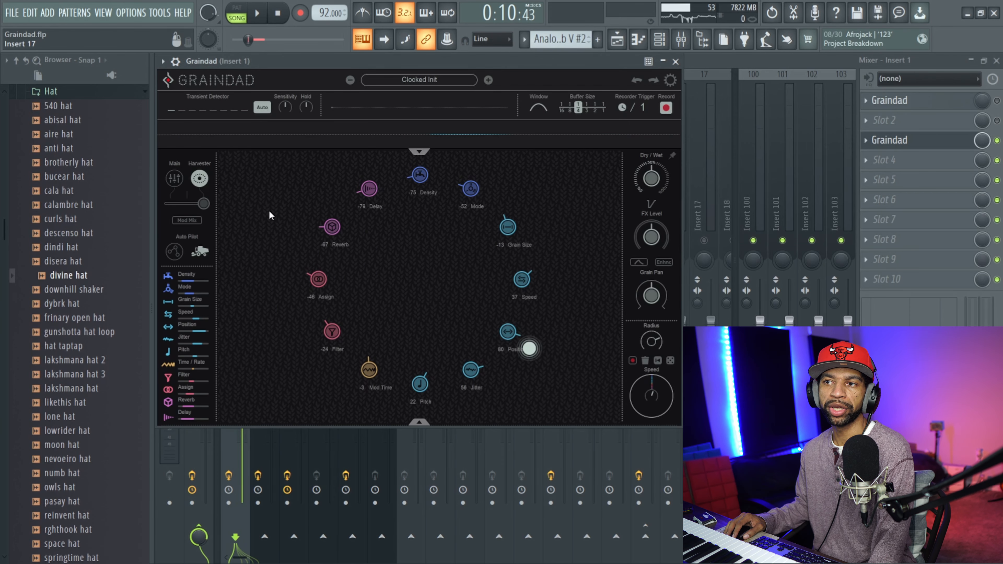
Try Graindad's Mod Mix warp during playback with the mix raised to 1.0000, and turn the warp off again.
{"action": "left_click", "coordinate": [184, 220]}
{"action": "left_click_drag", "start_coordinate": [169, 204], "coordinate": [197, 204]}
{"action": "left_click", "coordinate": [257, 14]}
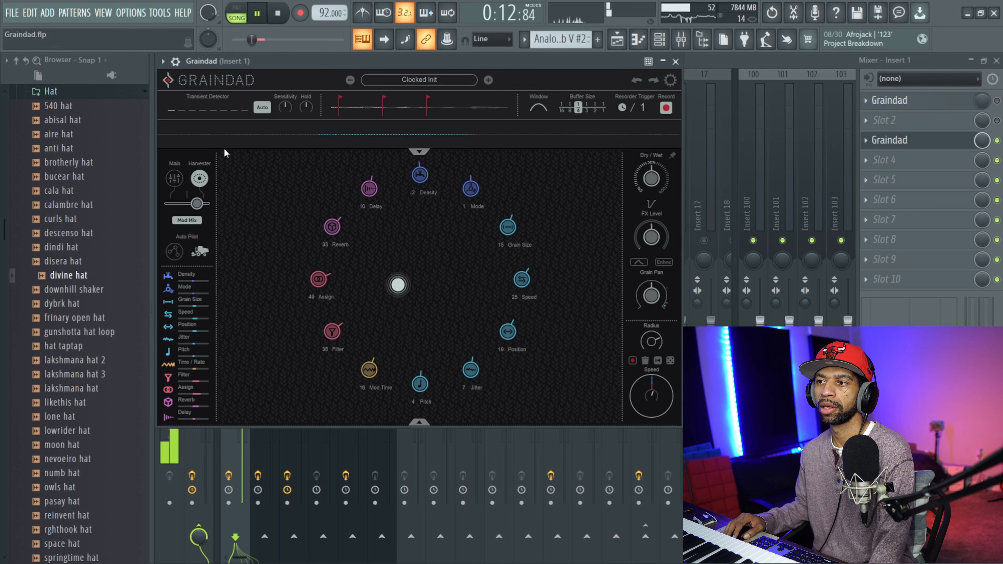
{"action": "left_click_drag", "start_coordinate": [201, 205], "coordinate": [210, 204]}
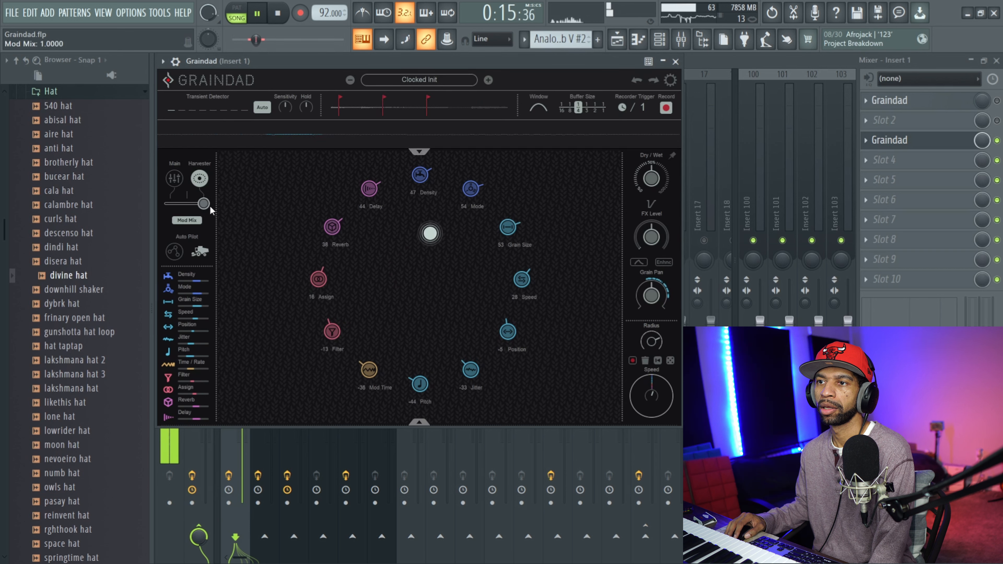
{"action": "left_click", "coordinate": [174, 251]}
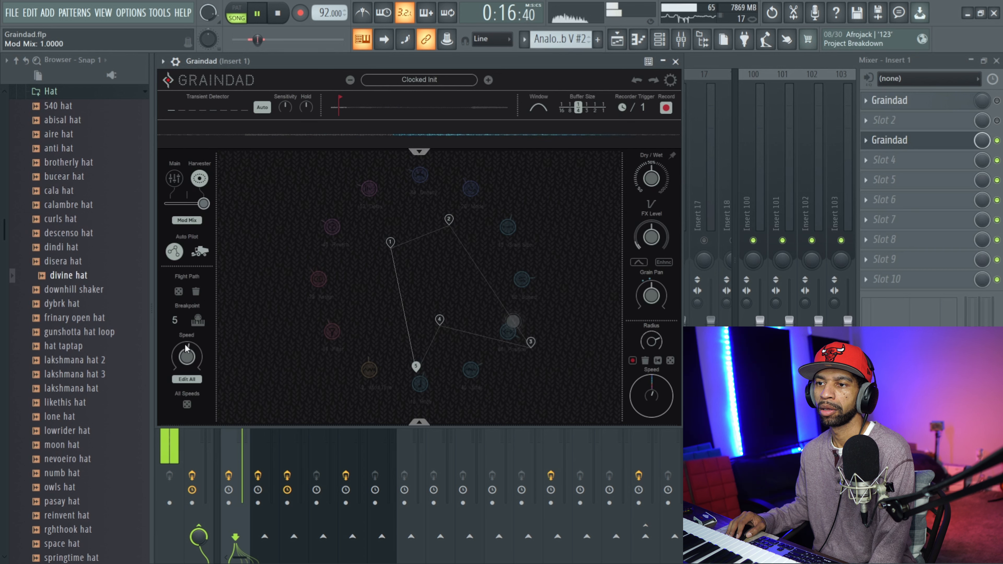
{"action": "key", "text": "space"}
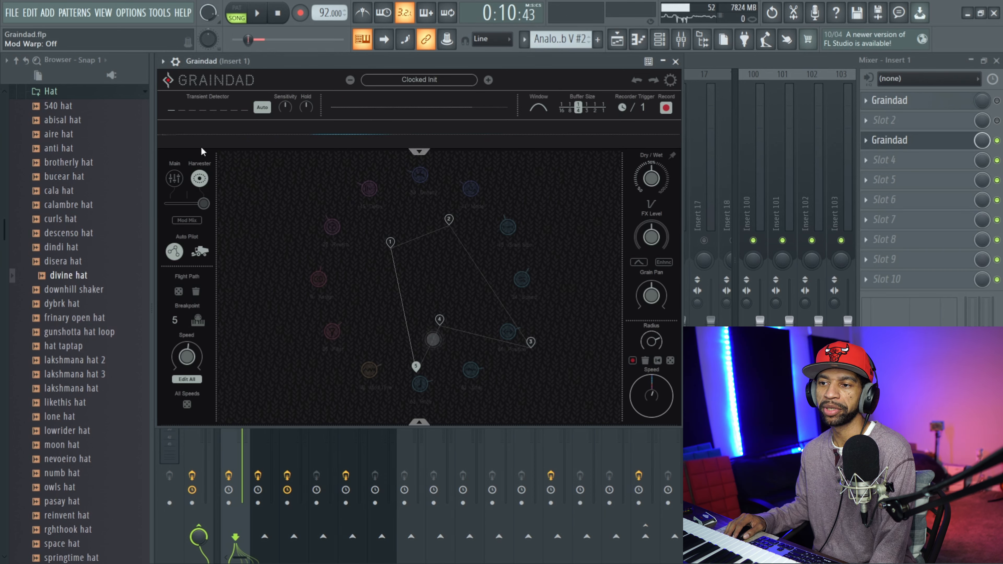
Adjust the flight path's Auto Pilot speed while the selected bars play, and stop playback.
{"action": "key", "text": "space"}
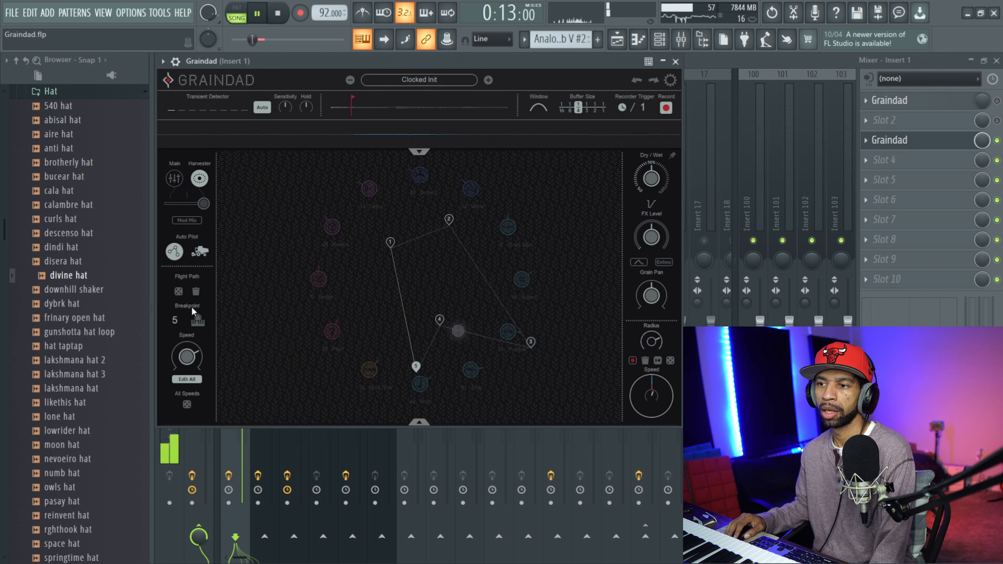
{"action": "left_click_drag", "start_coordinate": [186, 365], "coordinate": [189, 345]}
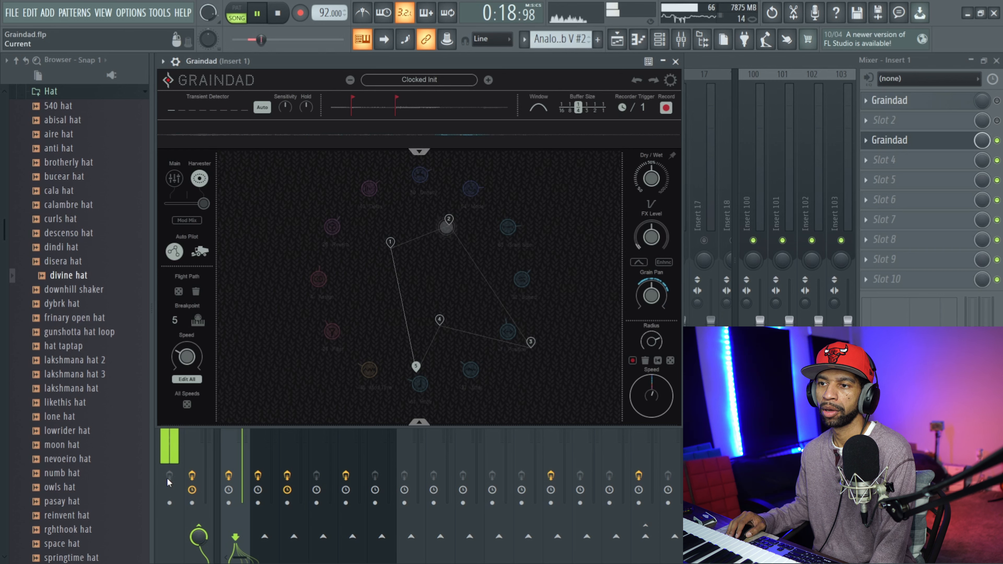
{"action": "left_click", "coordinate": [248, 40]}
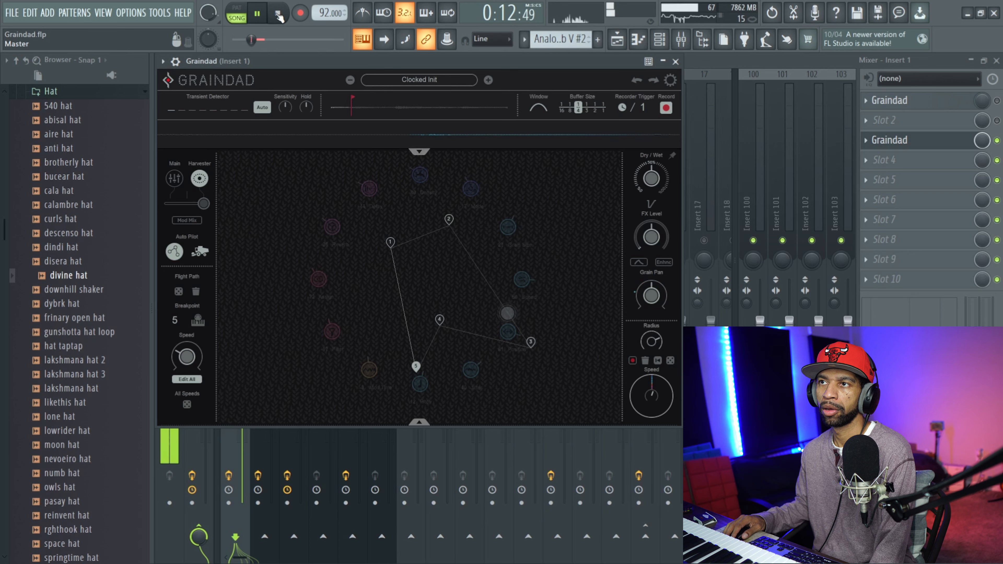
{"action": "left_click", "coordinate": [276, 14]}
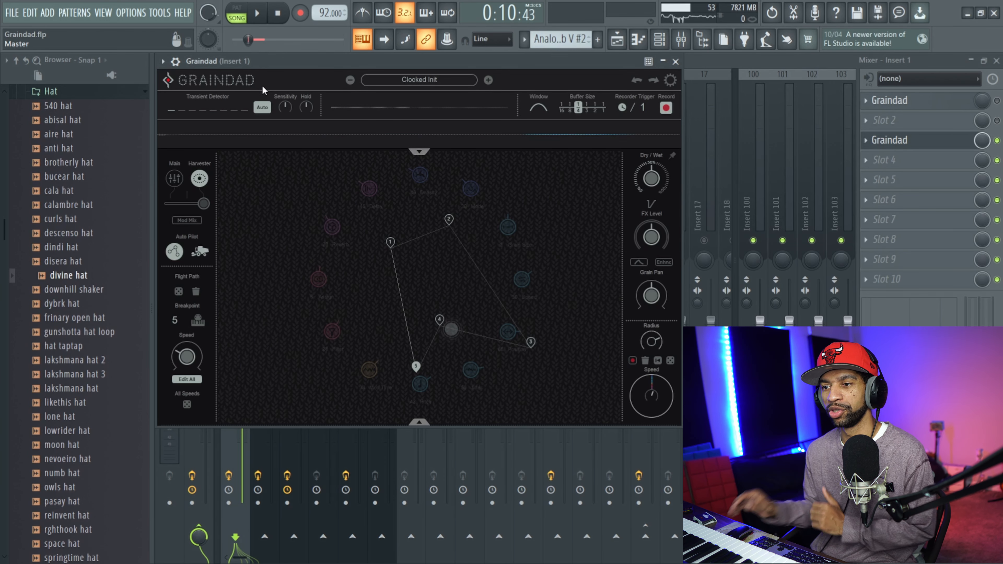
Randomize all breakpoint speeds of the flight path and play the selected bars with them.
{"action": "left_click", "coordinate": [186, 405]}
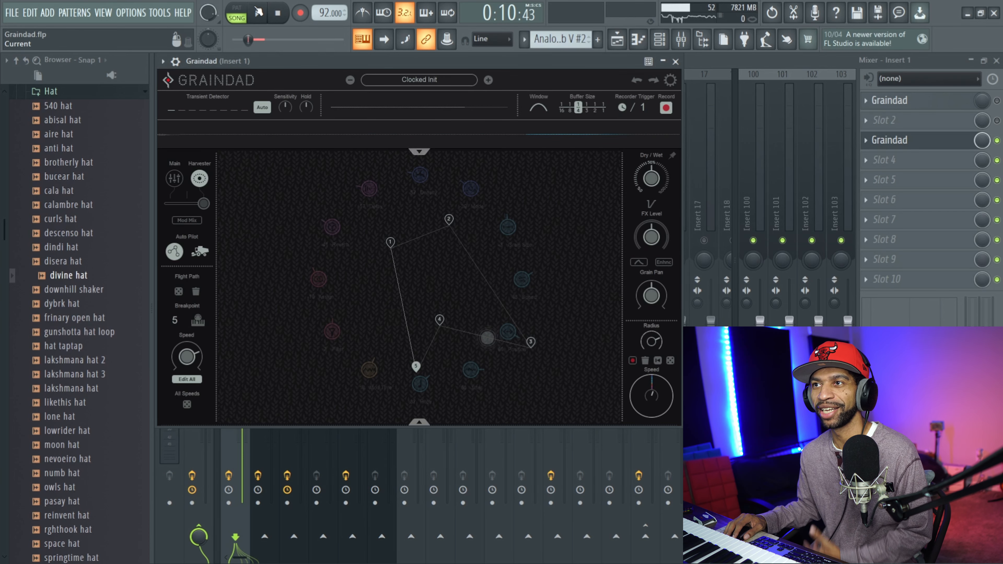
{"action": "left_click", "coordinate": [259, 13]}
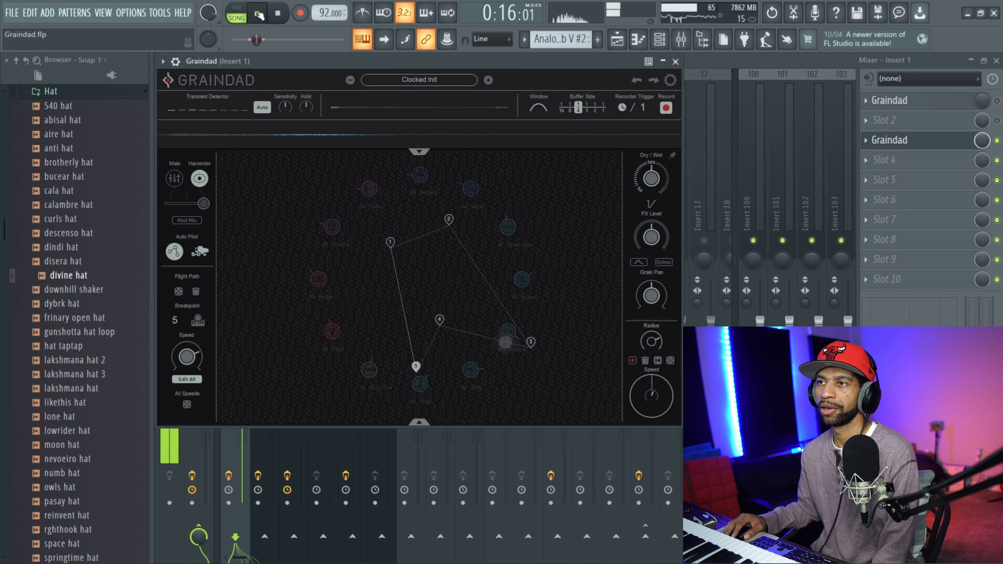
{"action": "left_click", "coordinate": [279, 13]}
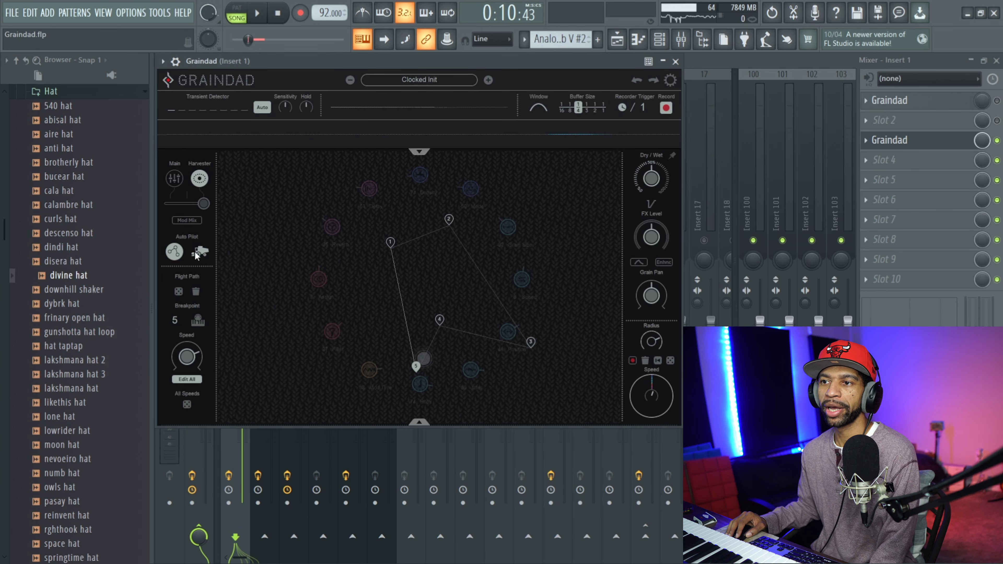
Return to Graindad's Main view and raise Density to 0.9150 while the selected bars play.
{"action": "left_click", "coordinate": [172, 179]}
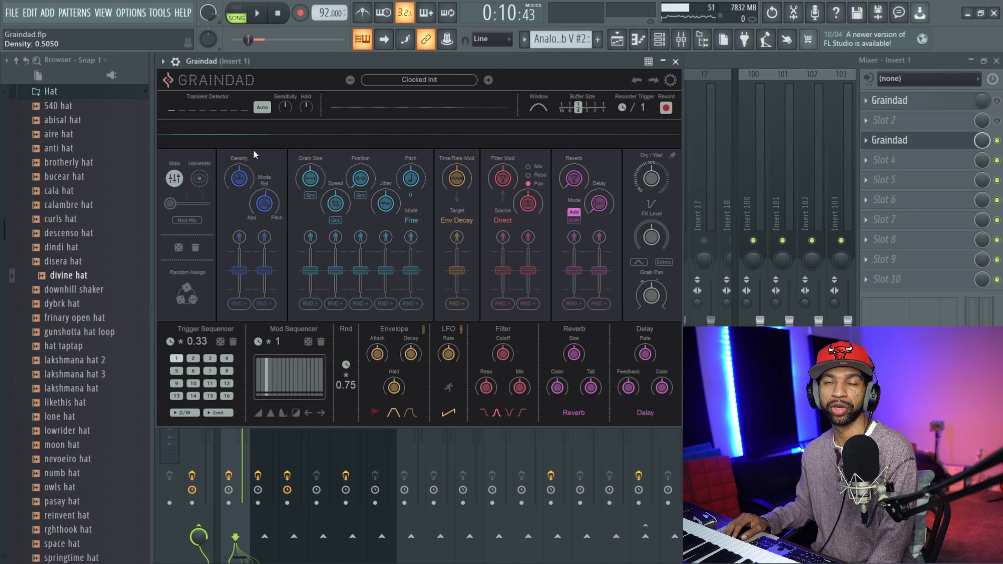
{"action": "left_click", "coordinate": [262, 15]}
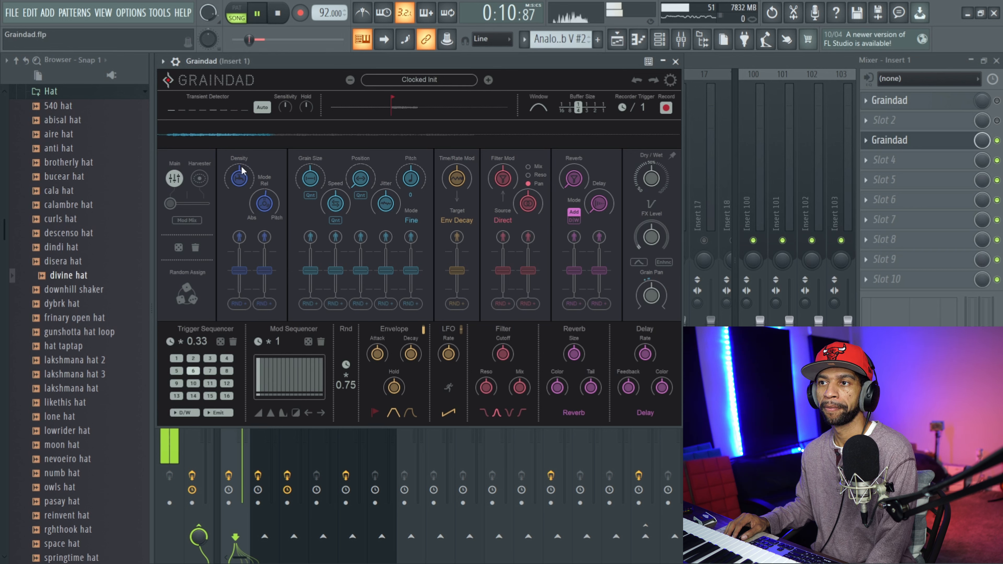
{"action": "left_click_drag", "start_coordinate": [238, 183], "coordinate": [252, 88]}
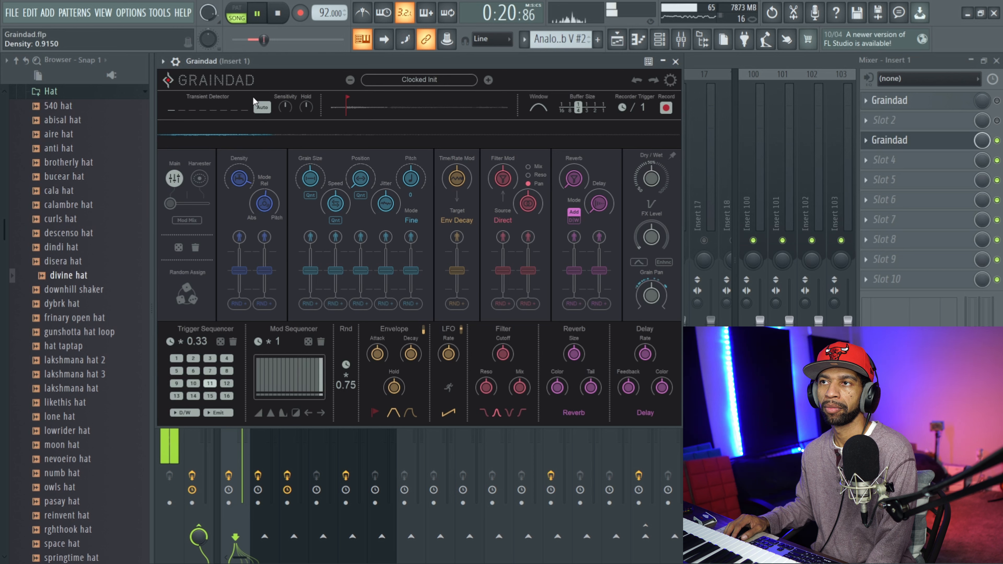
{"action": "key", "text": "space"}
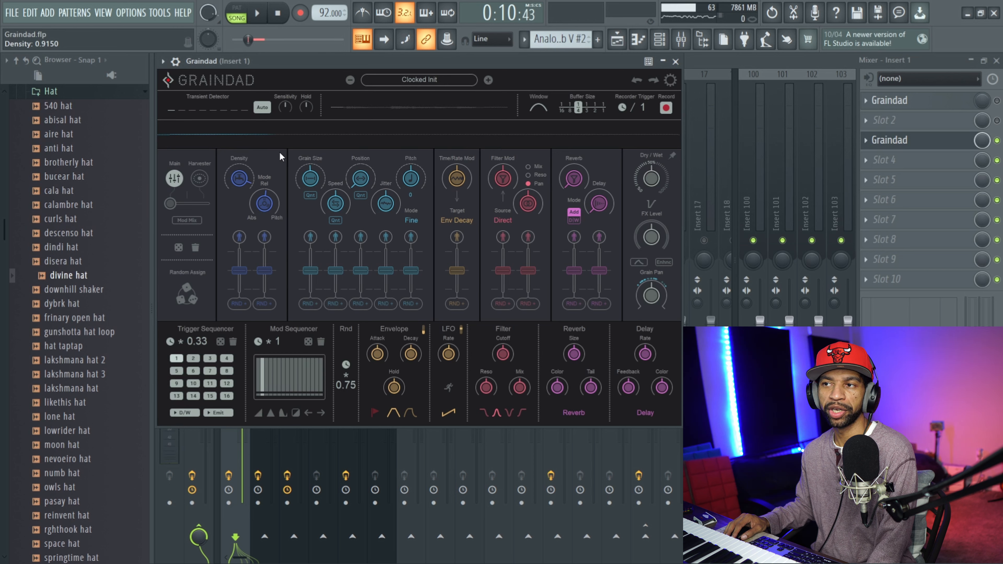
Set the density Mode to 0.1700 and then to 1.0000, playing the selected bars with each setting.
{"action": "left_click_drag", "start_coordinate": [237, 207], "coordinate": [239, 222]}
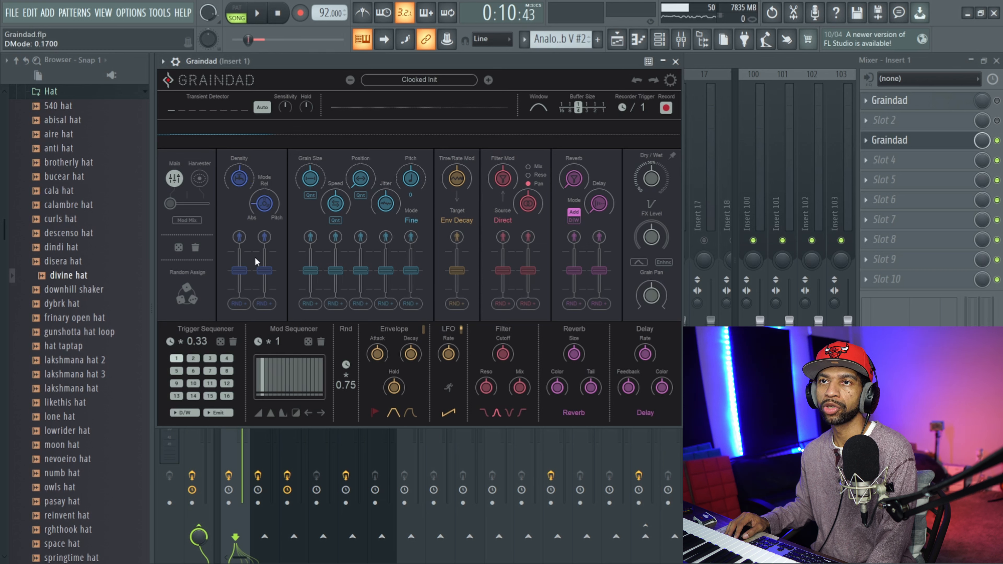
{"action": "left_click", "coordinate": [259, 16]}
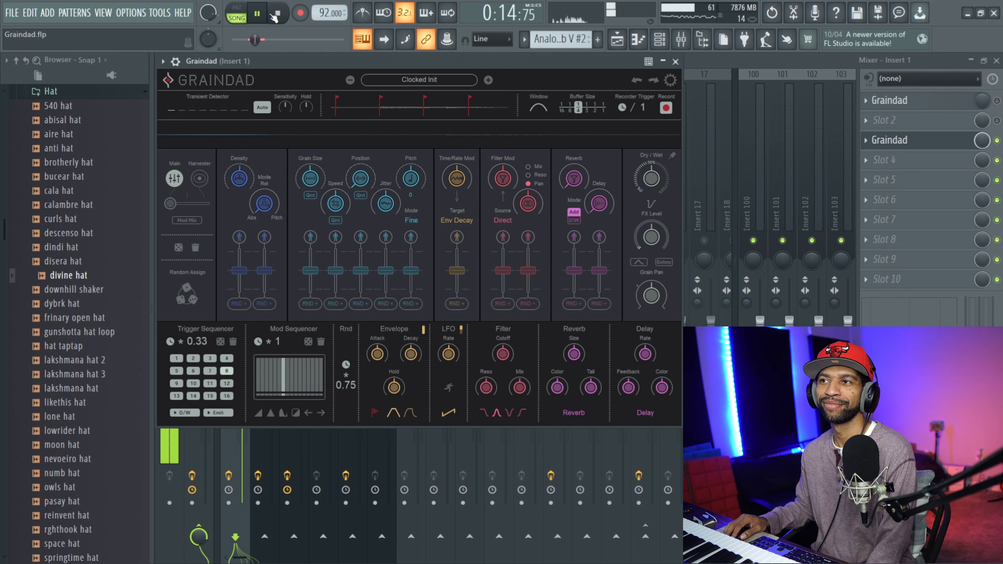
{"action": "left_click", "coordinate": [278, 15]}
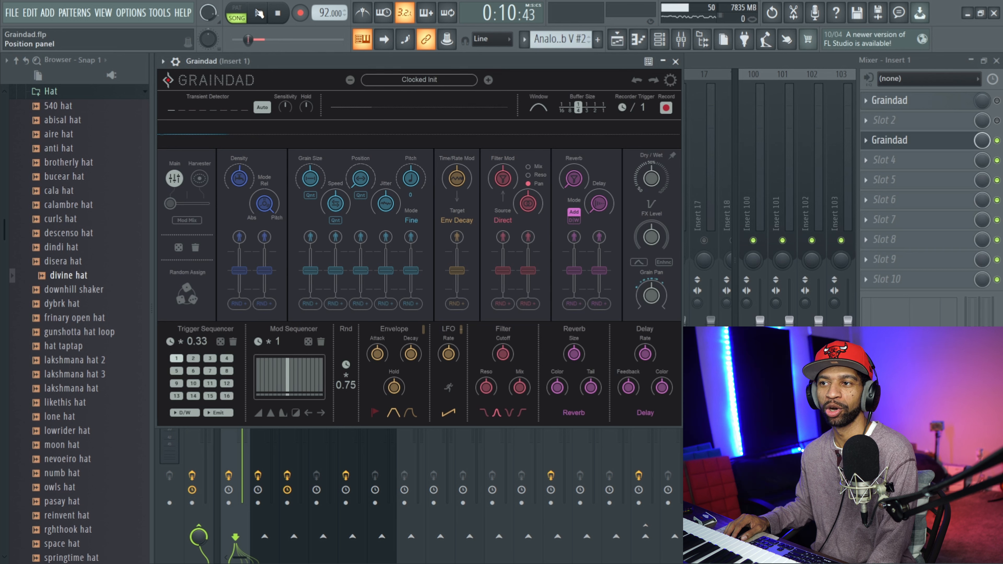
{"action": "left_click", "coordinate": [259, 13]}
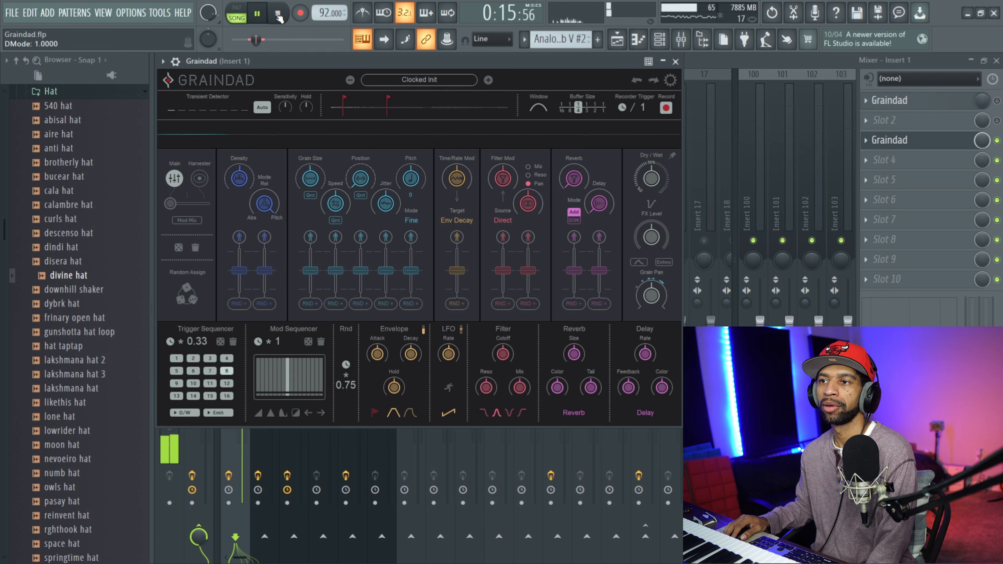
{"action": "left_click", "coordinate": [276, 13]}
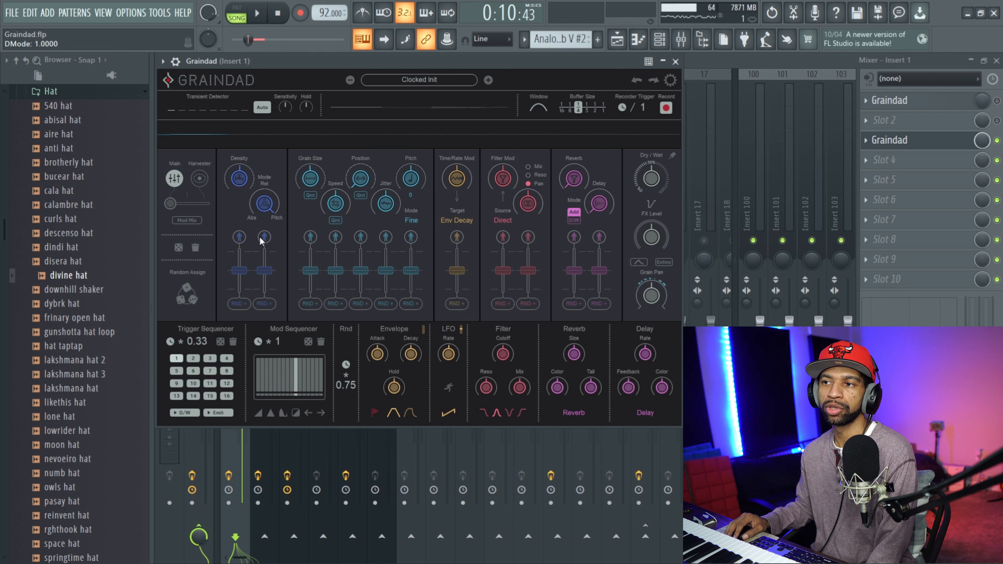
Assign the Mod Sequencer as the modulation source for the density Mode and play the selected bars with it.
{"action": "left_click", "coordinate": [265, 304]}
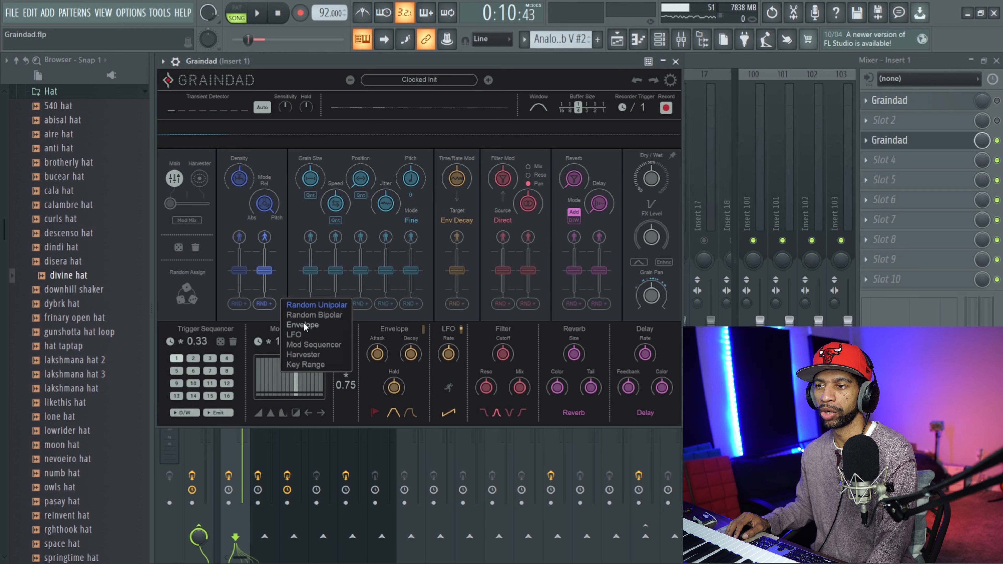
{"action": "left_click", "coordinate": [300, 343]}
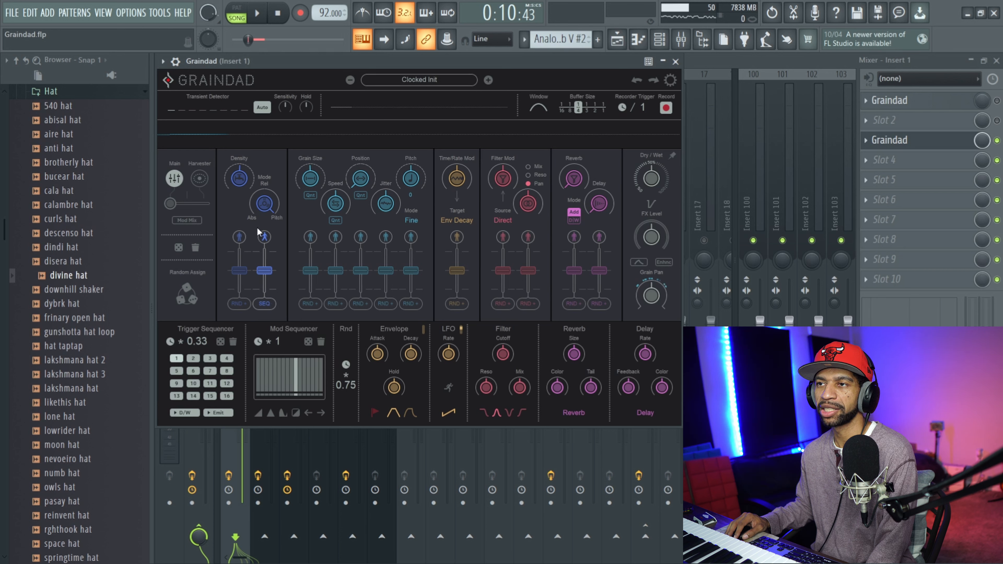
{"action": "left_click", "coordinate": [257, 13]}
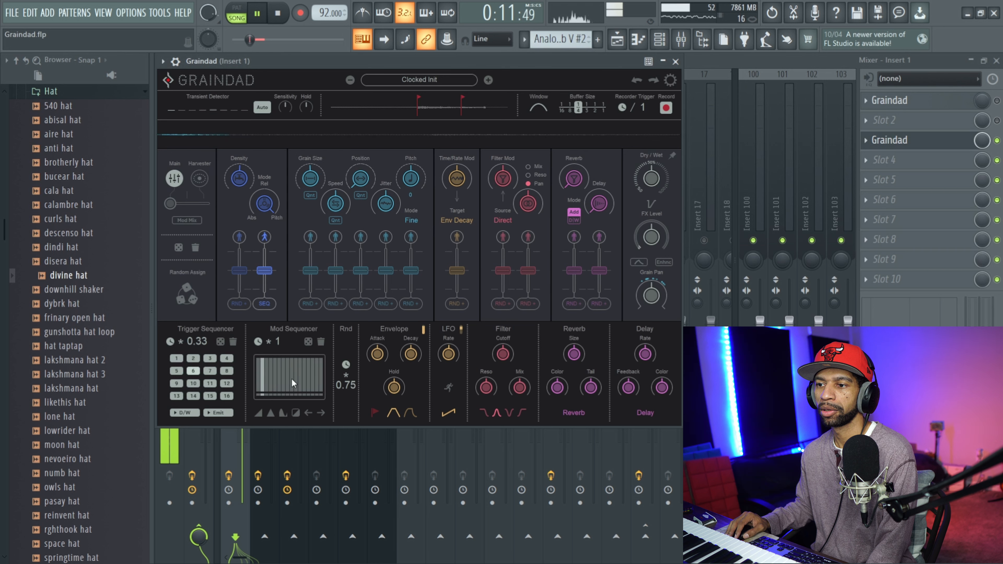
{"action": "key", "text": "space"}
Shape the Mod Sequencer steps as a rising ramp and adjust the modulation amount of the density Mode.
{"action": "left_click", "coordinate": [257, 412]}
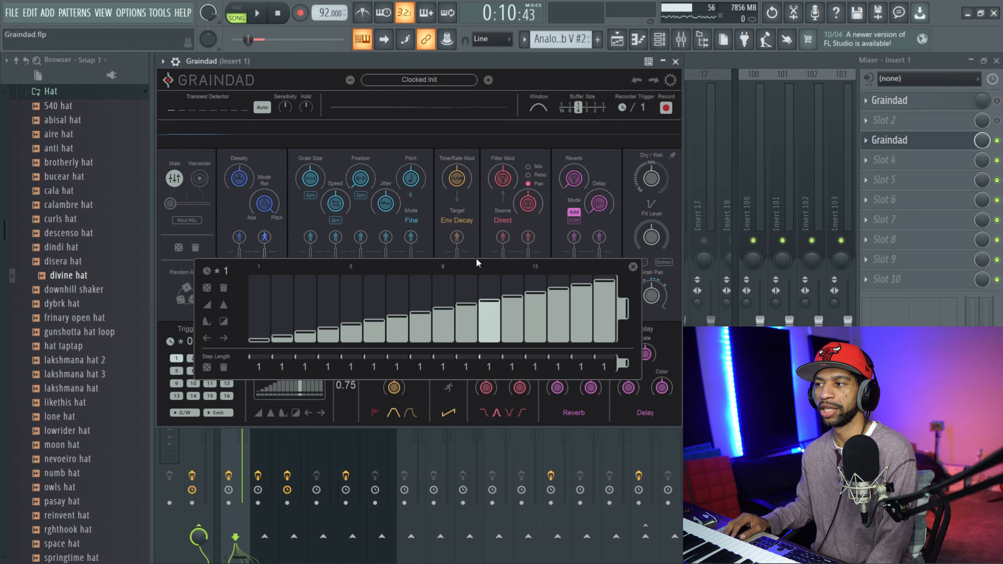
{"action": "left_click", "coordinate": [634, 267]}
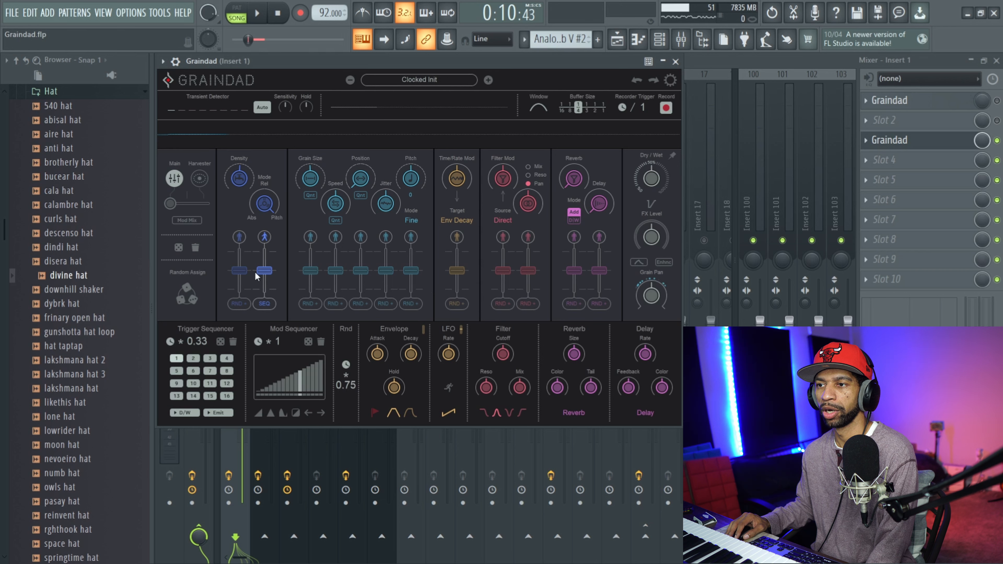
{"action": "left_click_drag", "start_coordinate": [262, 273], "coordinate": [265, 241]}
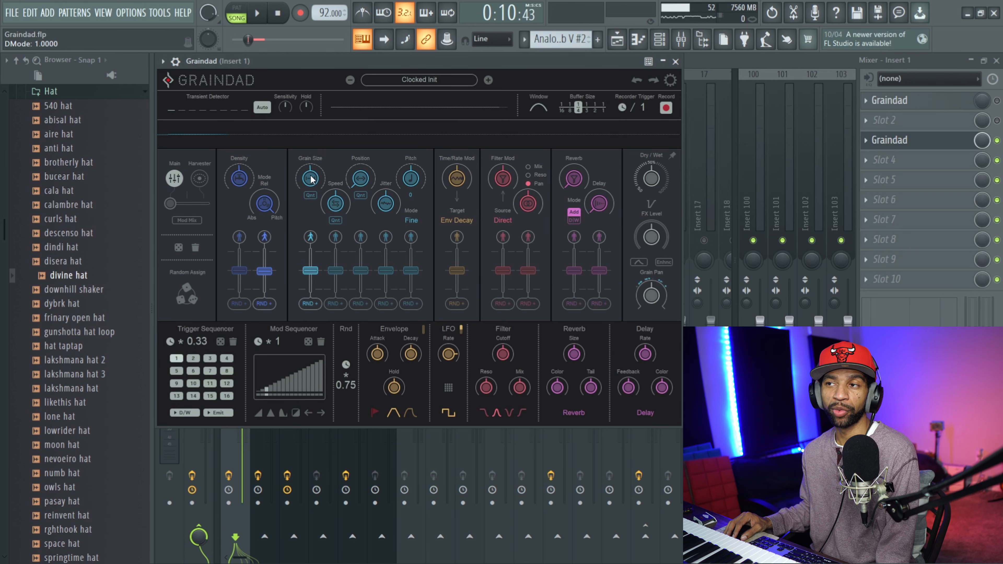
Play the selected bars with Grain Size modulation on, and replay them with Grain Size set to 0.1100.
{"action": "left_click", "coordinate": [259, 14]}
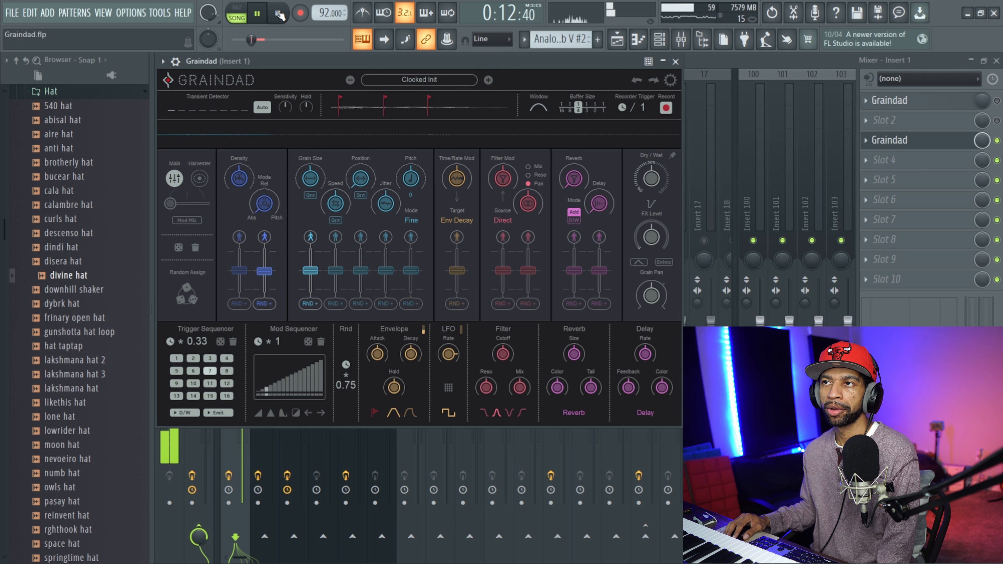
{"action": "left_click", "coordinate": [278, 13]}
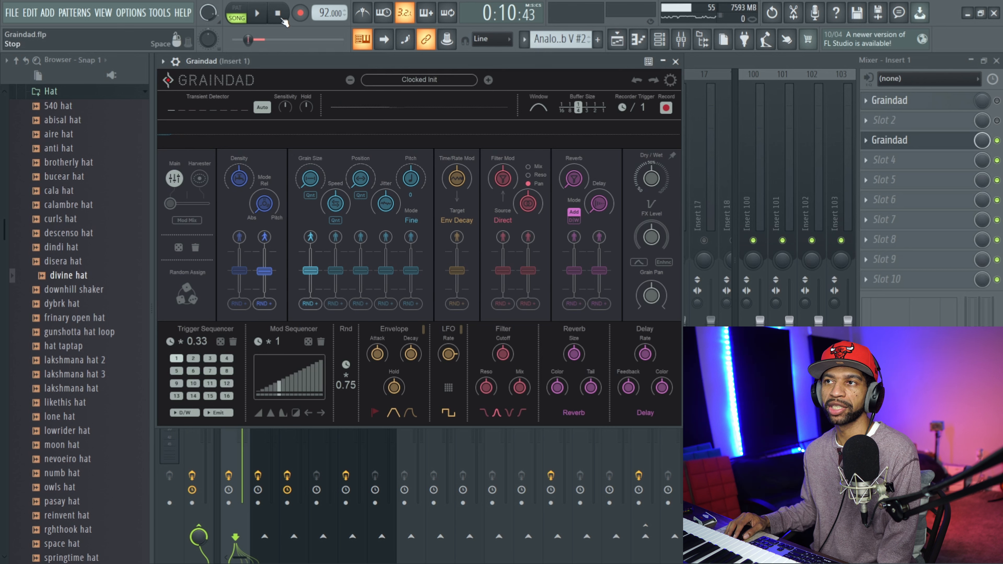
{"action": "left_click", "coordinate": [259, 15]}
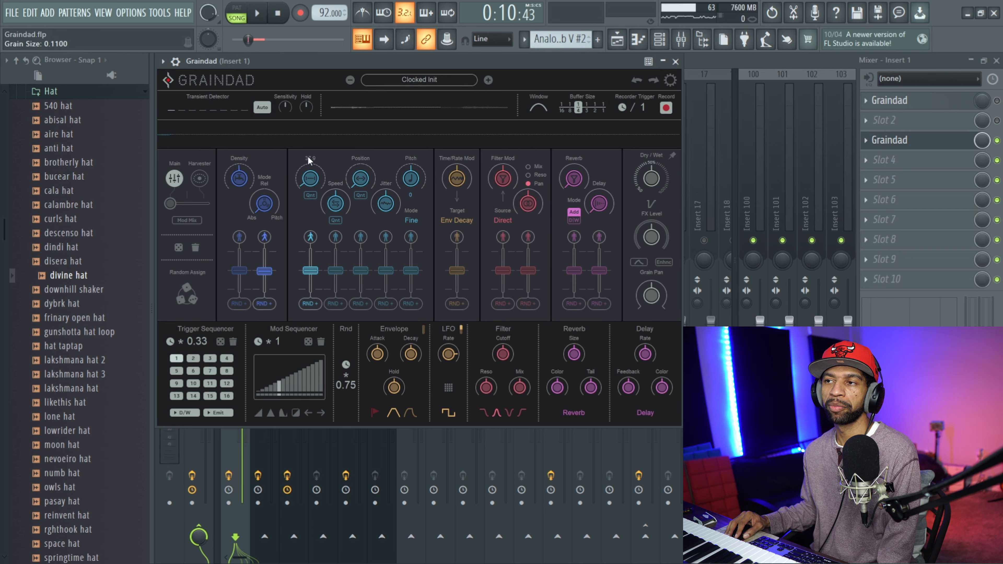
{"action": "left_click", "coordinate": [260, 14]}
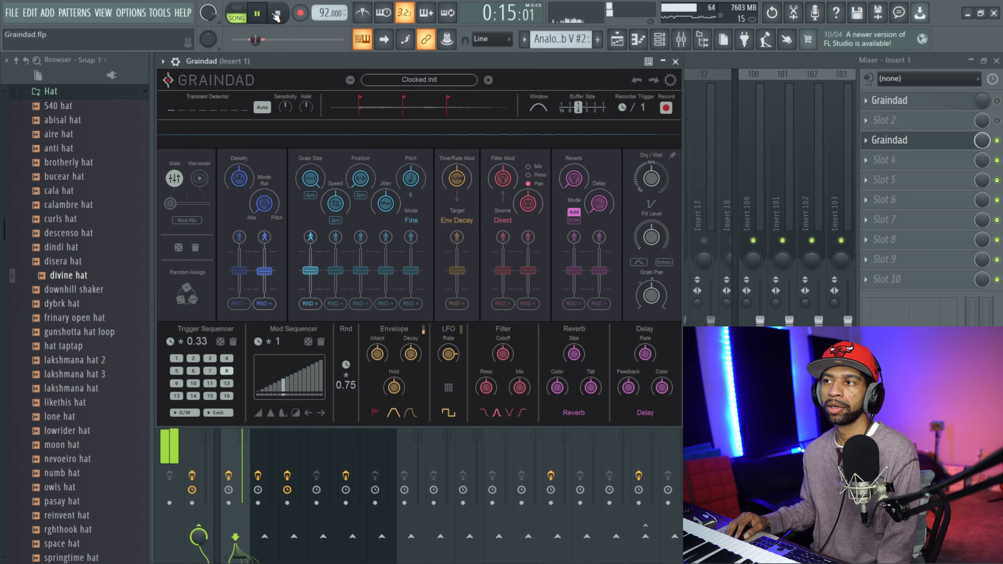
{"action": "left_click", "coordinate": [277, 15]}
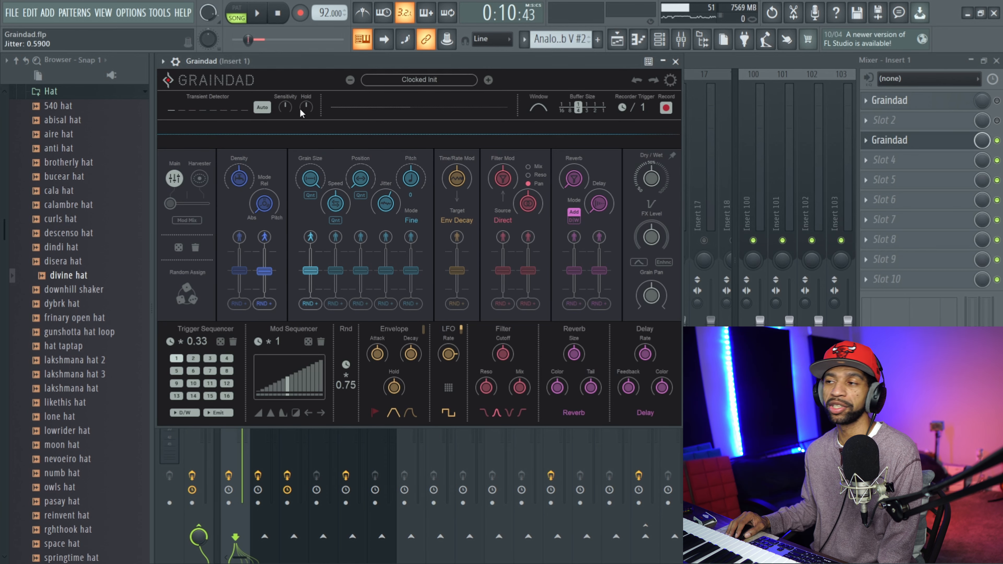
While the selected bars play, set Grain Size to 0.6450, adjust Position and raise Pitch to 1.0000.
{"action": "key", "text": "space"}
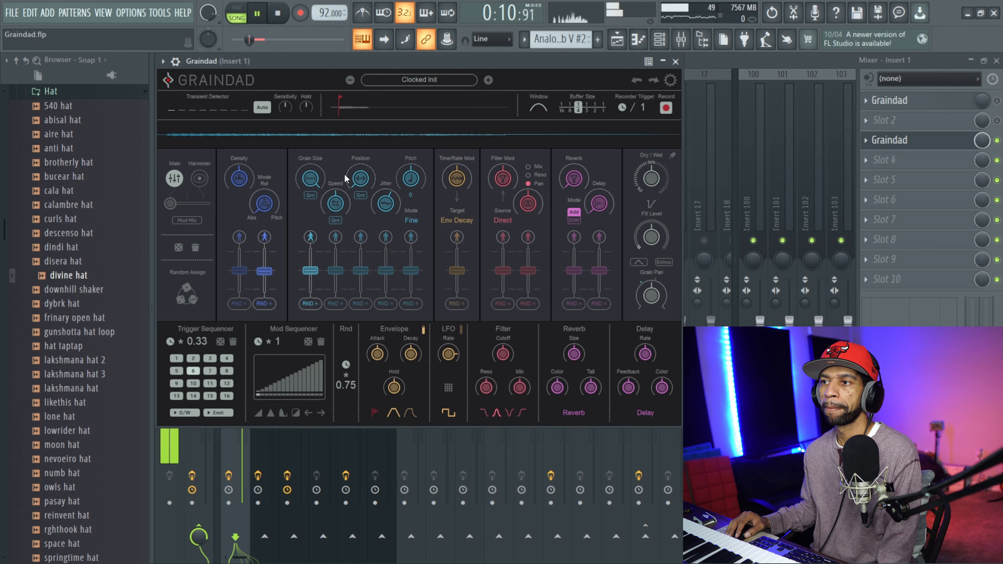
{"action": "left_click_drag", "start_coordinate": [338, 182], "coordinate": [340, 162]}
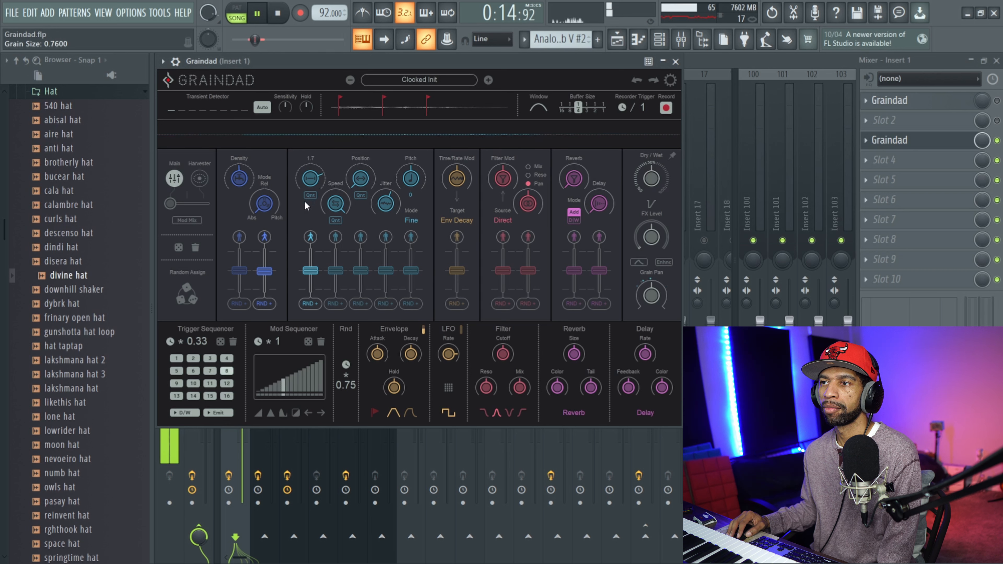
{"action": "left_click_drag", "start_coordinate": [314, 185], "coordinate": [313, 194]}
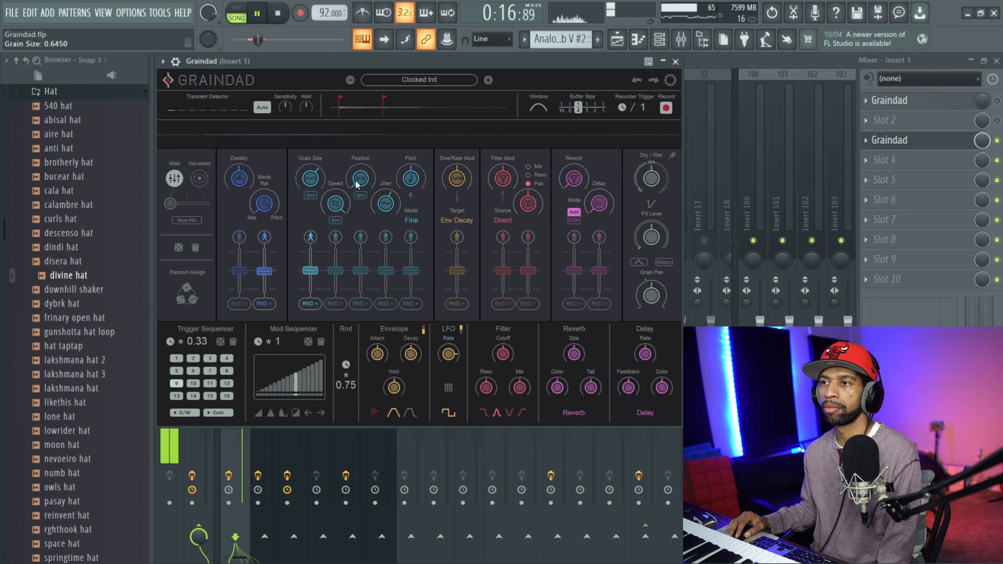
{"action": "left_click_drag", "start_coordinate": [358, 182], "coordinate": [415, 154]}
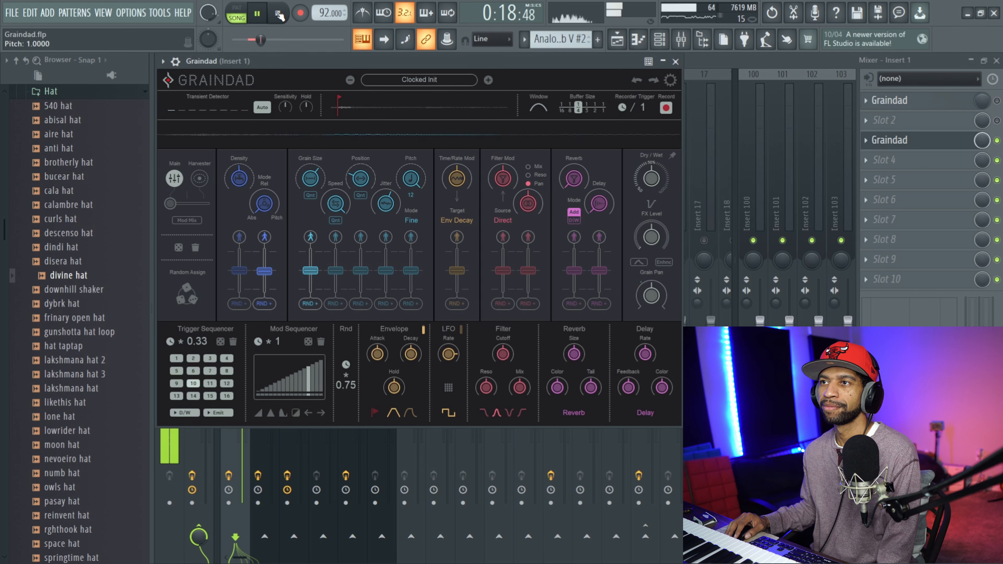
{"action": "left_click", "coordinate": [278, 14]}
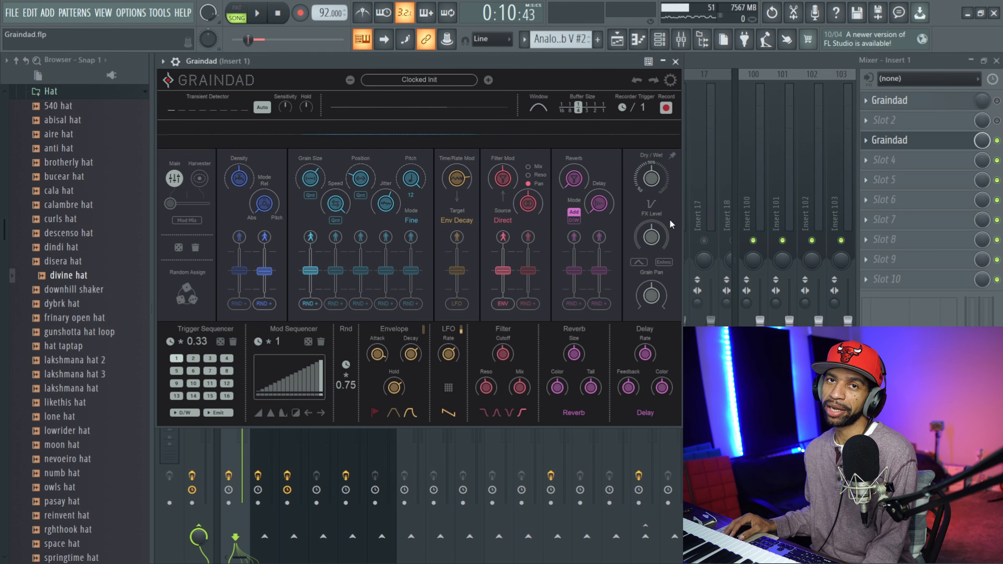
During playback, lower Dry/Wet to 0.0000 and raise it again, and set FX Level to 0.5900.
{"action": "left_click", "coordinate": [263, 16]}
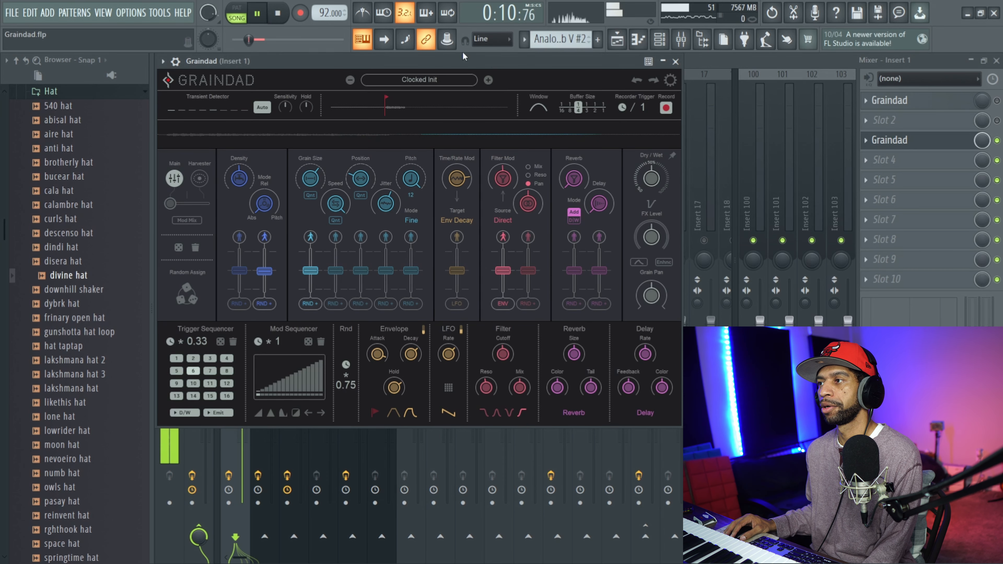
{"action": "left_click_drag", "start_coordinate": [642, 199], "coordinate": [638, 252]}
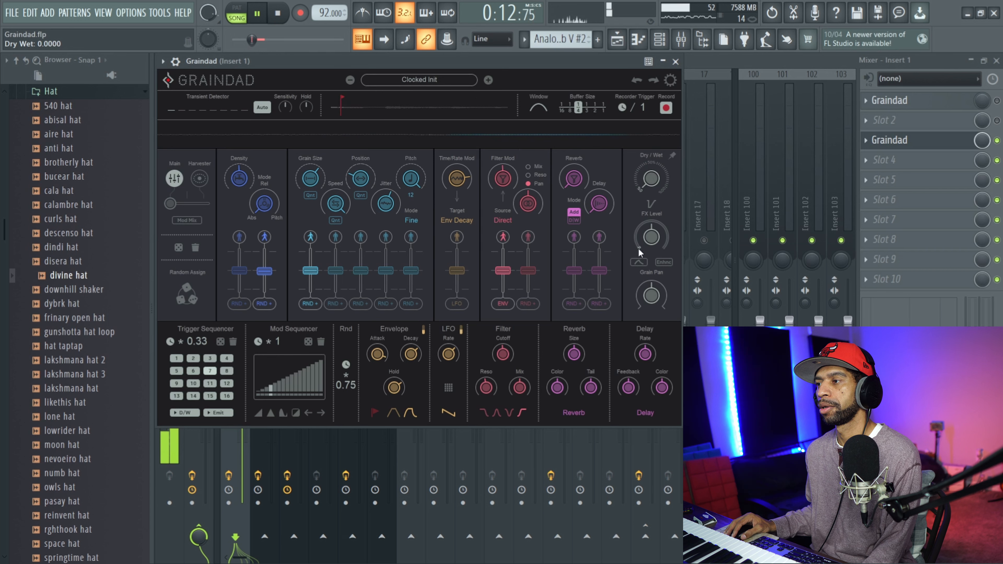
{"action": "left_click_drag", "start_coordinate": [641, 192], "coordinate": [651, 64]}
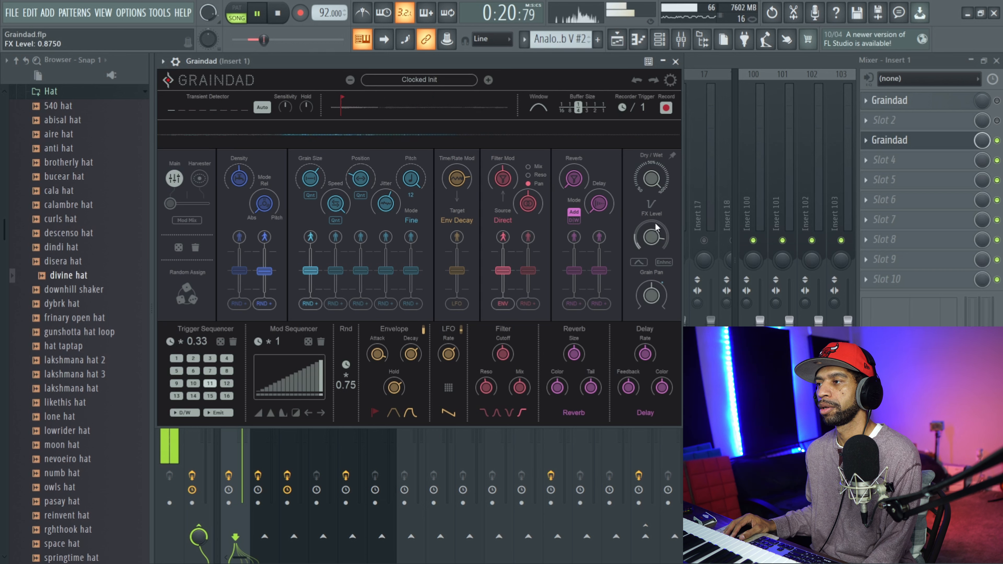
{"action": "left_click_drag", "start_coordinate": [655, 227], "coordinate": [656, 245]}
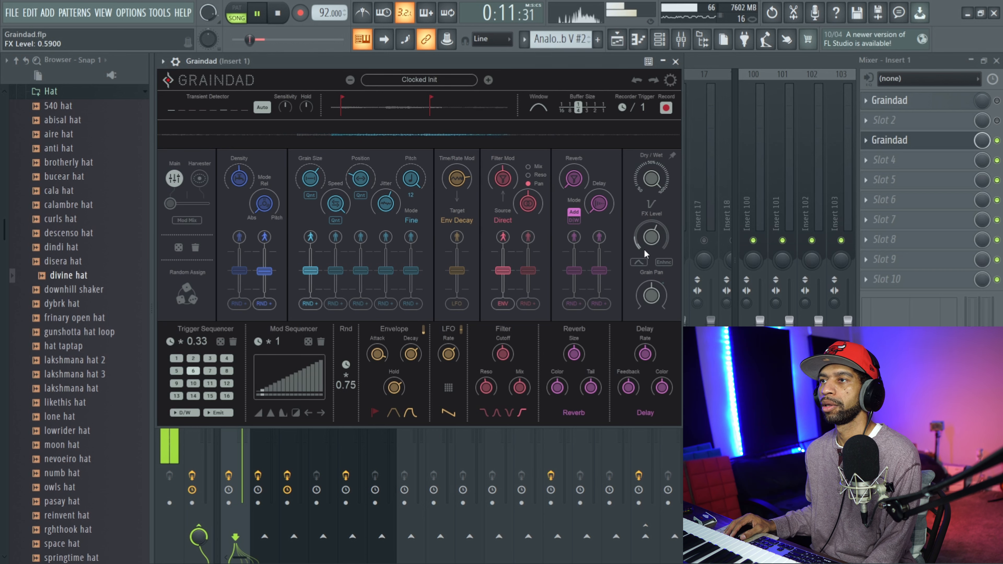
{"action": "left_click", "coordinate": [278, 12]}
Load the Liquifier preset from the Sugar Bytes bank and play the selected bars through it.
{"action": "left_click", "coordinate": [420, 79]}
{"action": "mouse_move", "coordinate": [419, 112]}
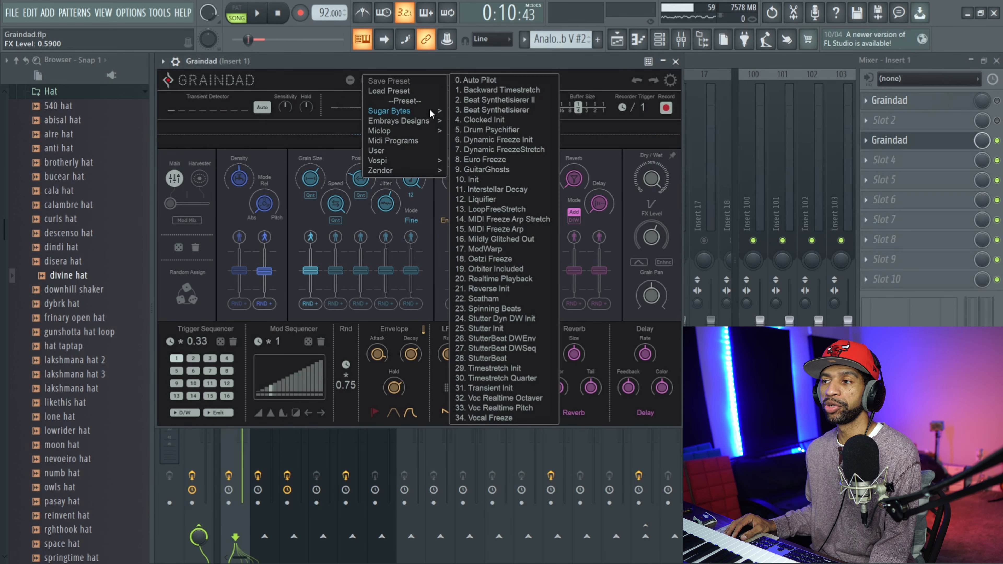
{"action": "left_click", "coordinate": [494, 200]}
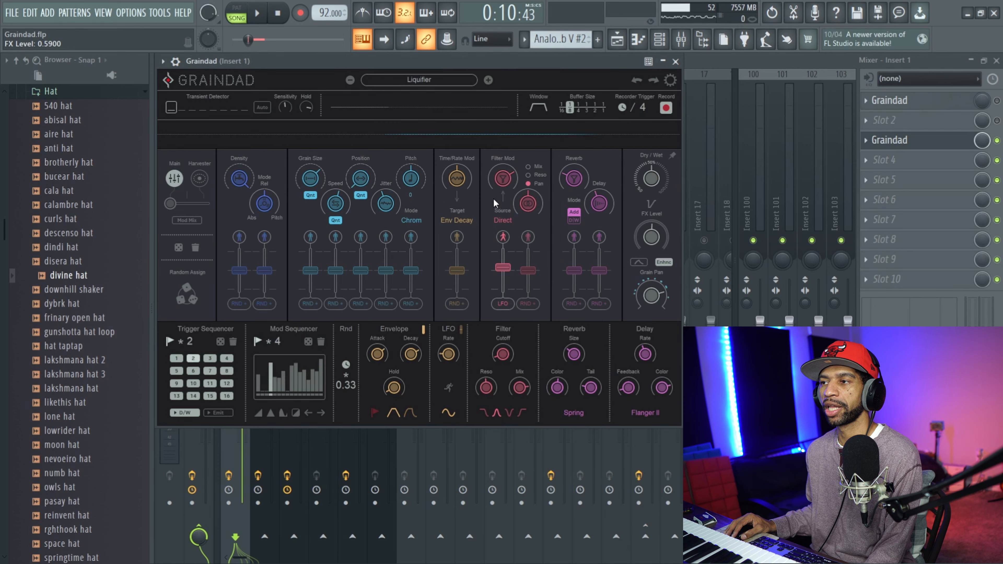
{"action": "left_click", "coordinate": [258, 13]}
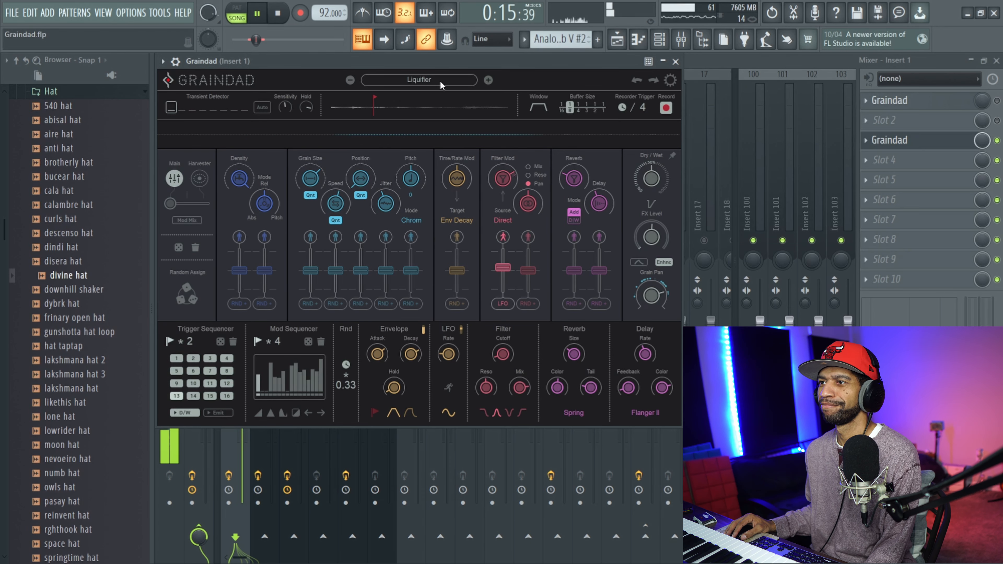
Load the RAY Filter Train Delay preset from the Embrays Designs bank during playback.
{"action": "left_click", "coordinate": [450, 81]}
{"action": "mouse_move", "coordinate": [423, 114]}
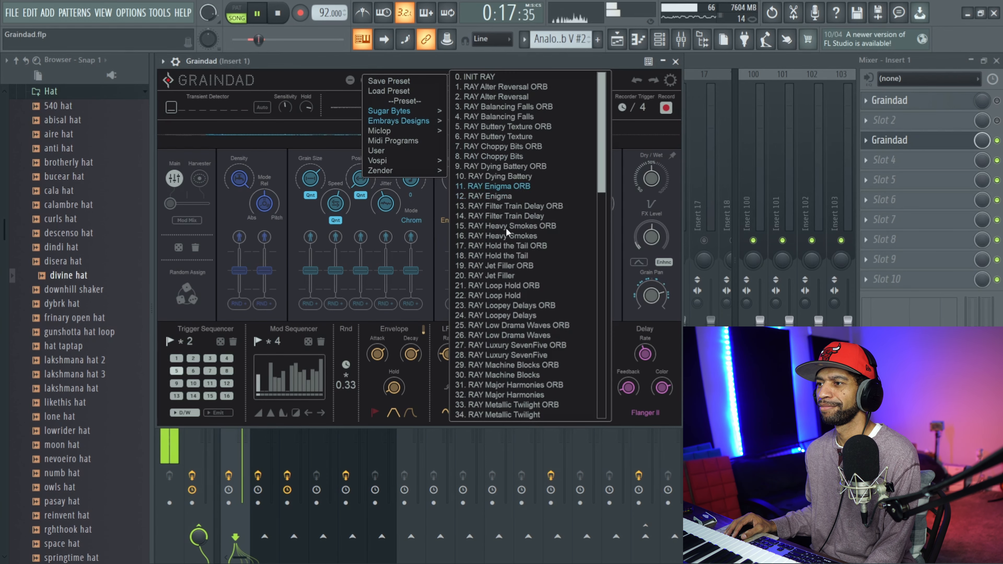
{"action": "left_click", "coordinate": [502, 216]}
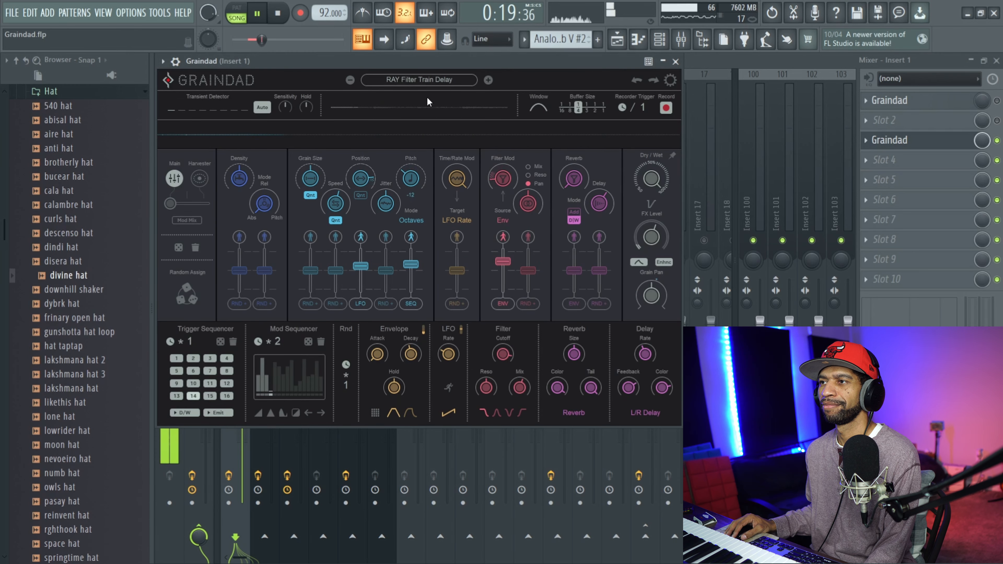
Load the RAY Balancing Falls ORB preset during playback, with FX Level set to 0.2125 and Dry/Wet to 0.7150.
{"action": "left_click", "coordinate": [422, 78]}
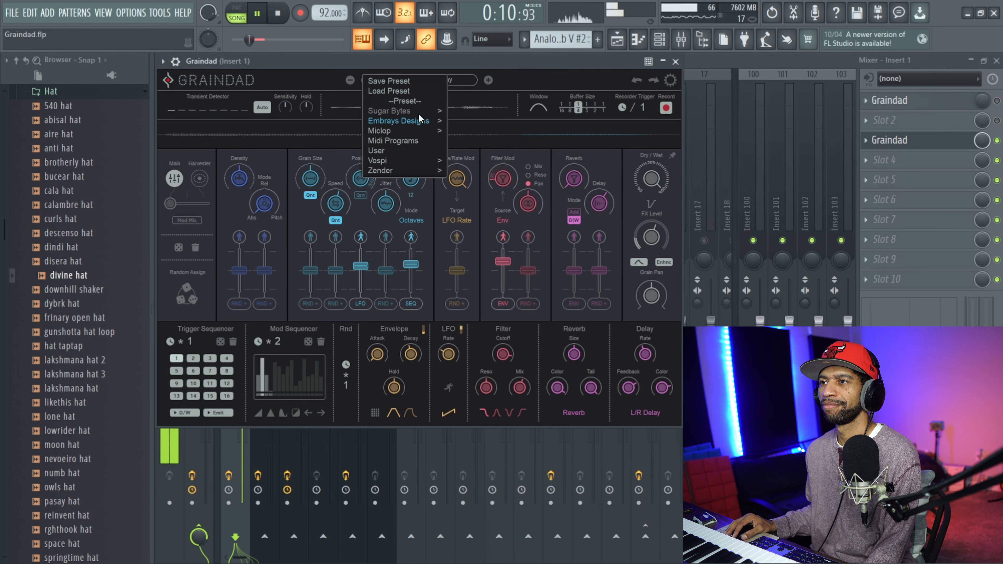
{"action": "mouse_move", "coordinate": [421, 128]}
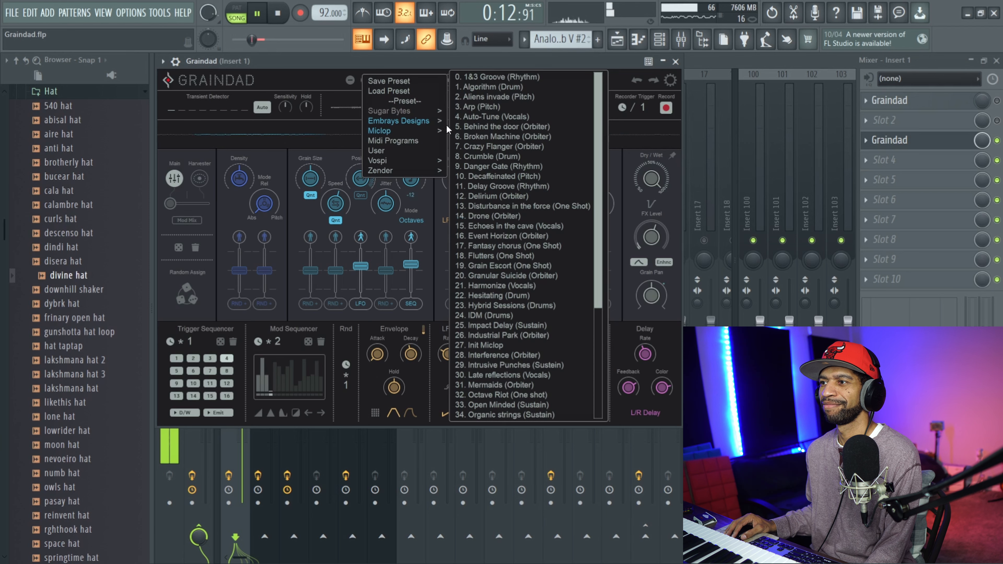
{"action": "left_click", "coordinate": [494, 107]}
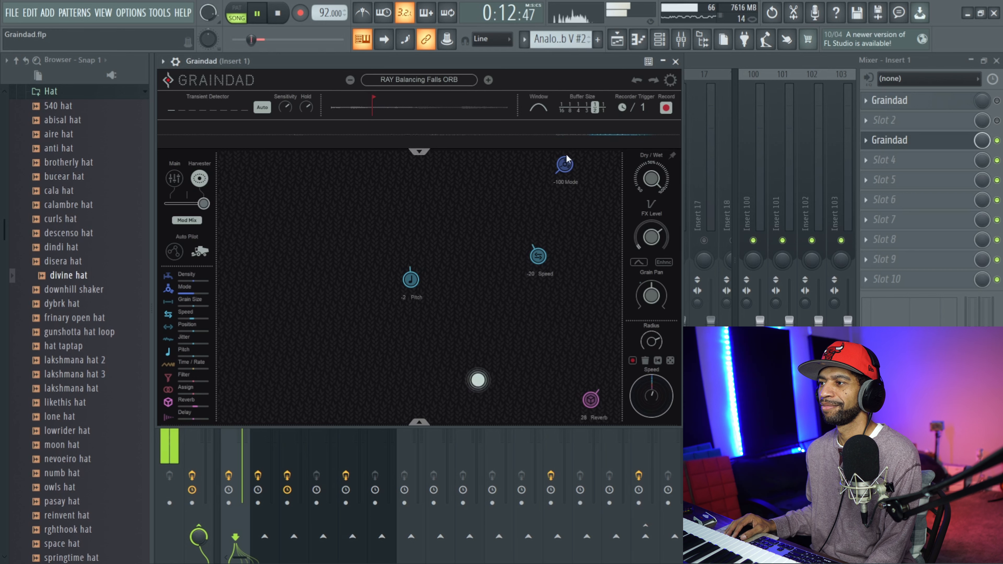
{"action": "left_click_drag", "start_coordinate": [650, 261], "coordinate": [647, 272]}
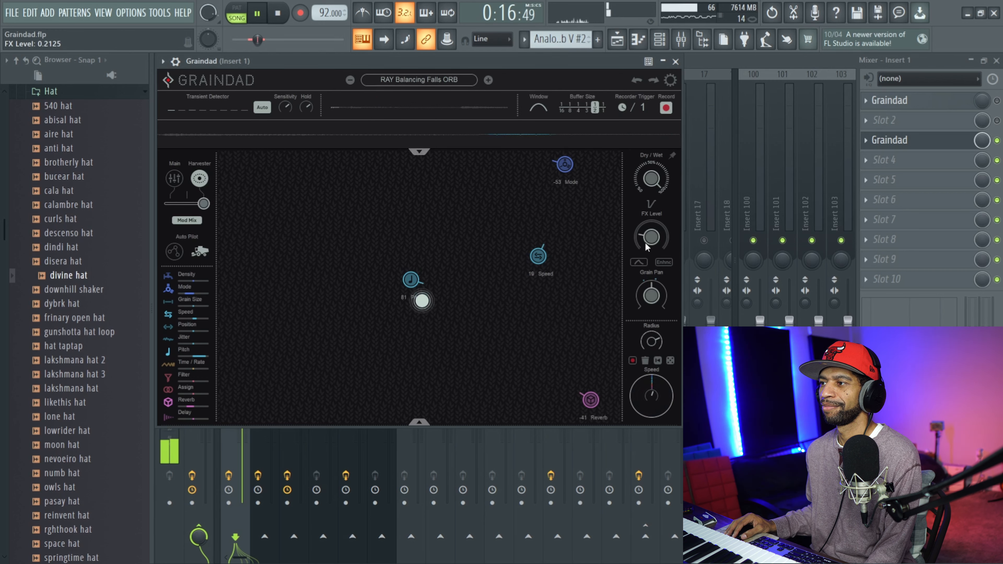
{"action": "left_click_drag", "start_coordinate": [644, 196], "coordinate": [645, 214]}
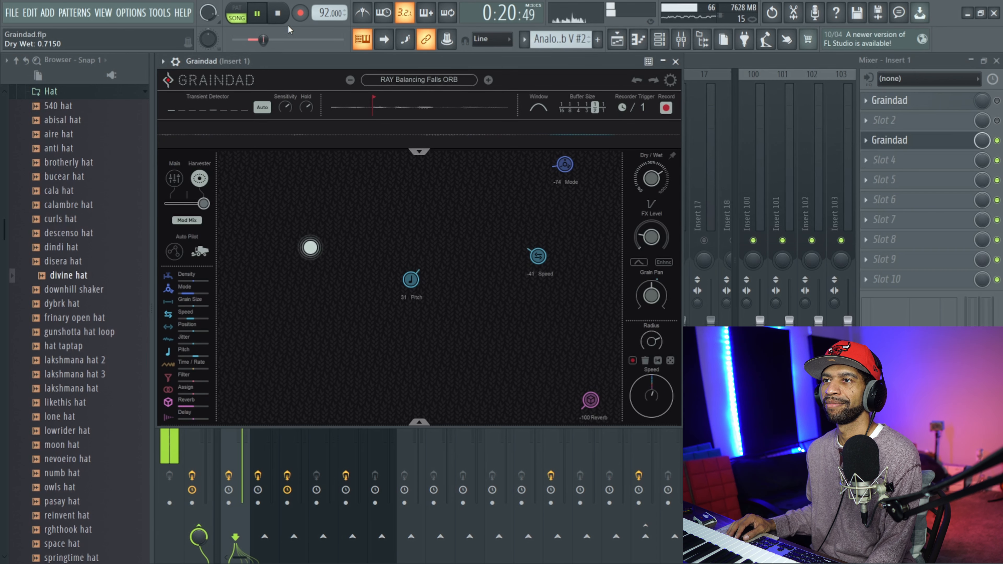
Stop playback, load the FX Reversal preset from the Vospi bank, and audition the selected bars through it.
{"action": "left_click", "coordinate": [279, 14]}
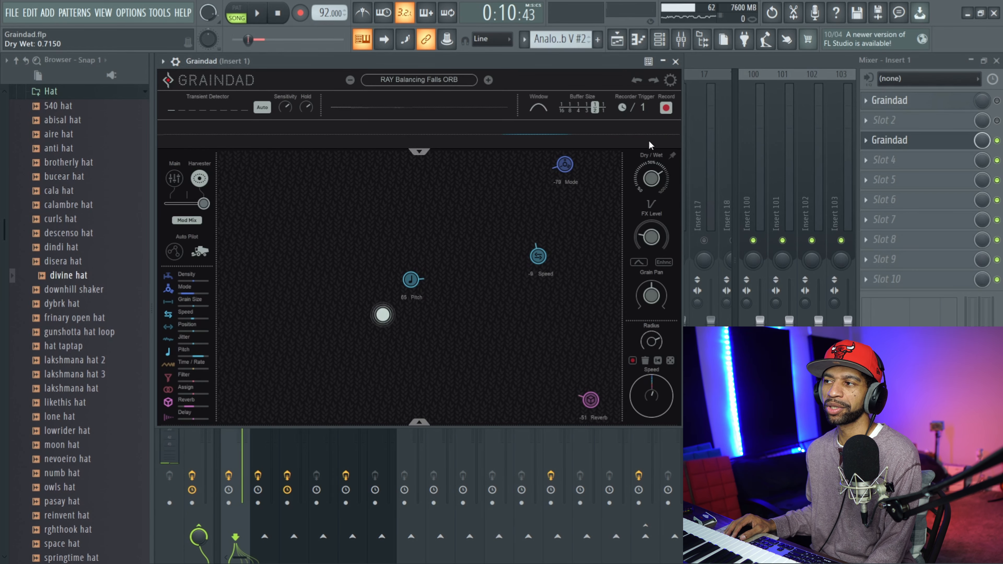
{"action": "left_click", "coordinate": [445, 85]}
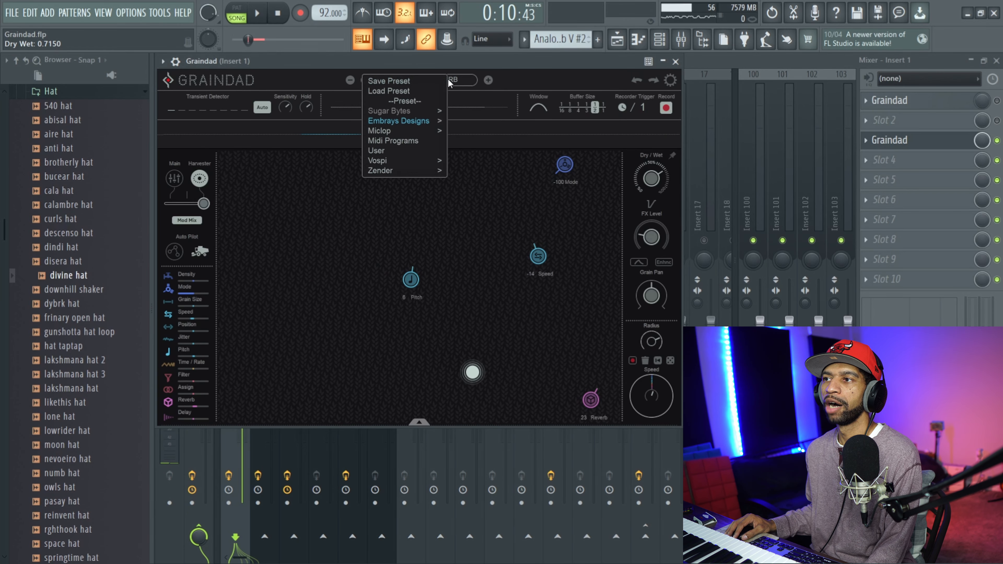
{"action": "mouse_move", "coordinate": [426, 130]}
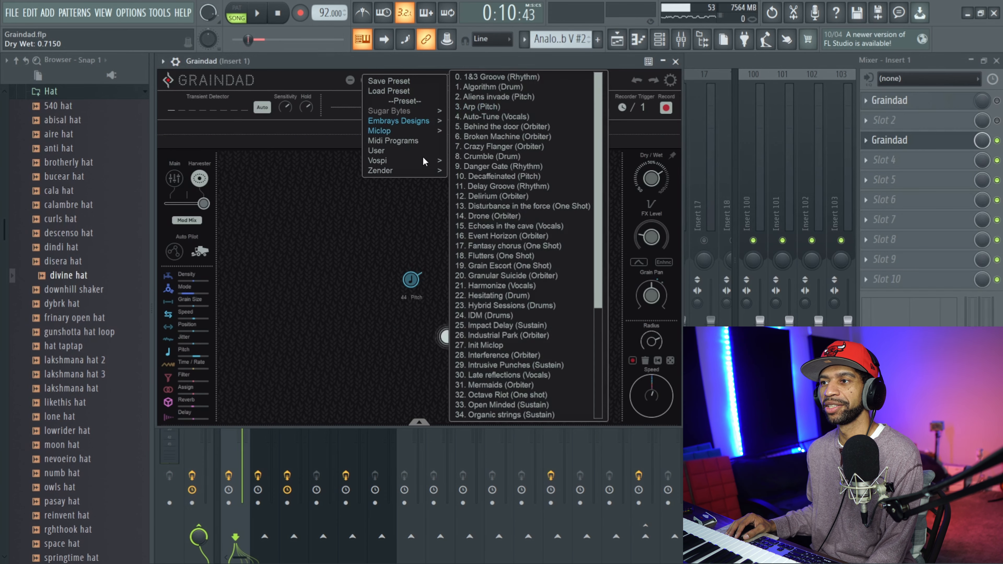
{"action": "mouse_move", "coordinate": [423, 161]}
{"action": "left_click", "coordinate": [485, 166]}
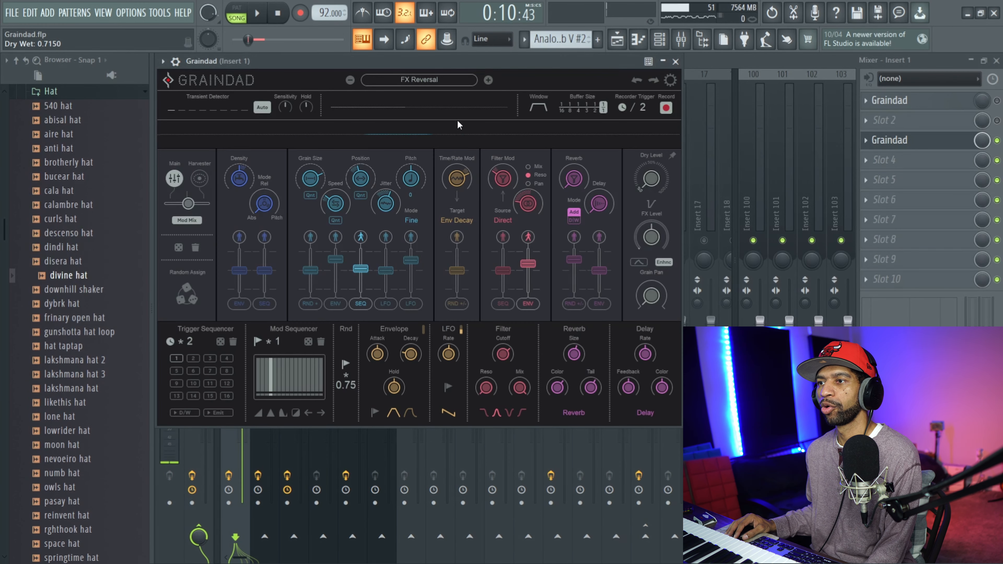
{"action": "left_click", "coordinate": [264, 16]}
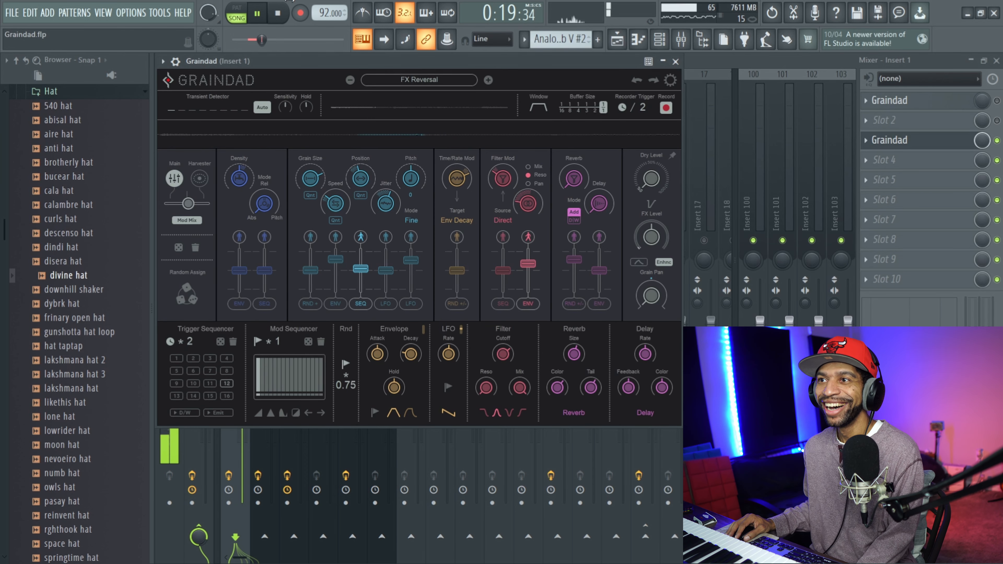
{"action": "left_click", "coordinate": [283, 14]}
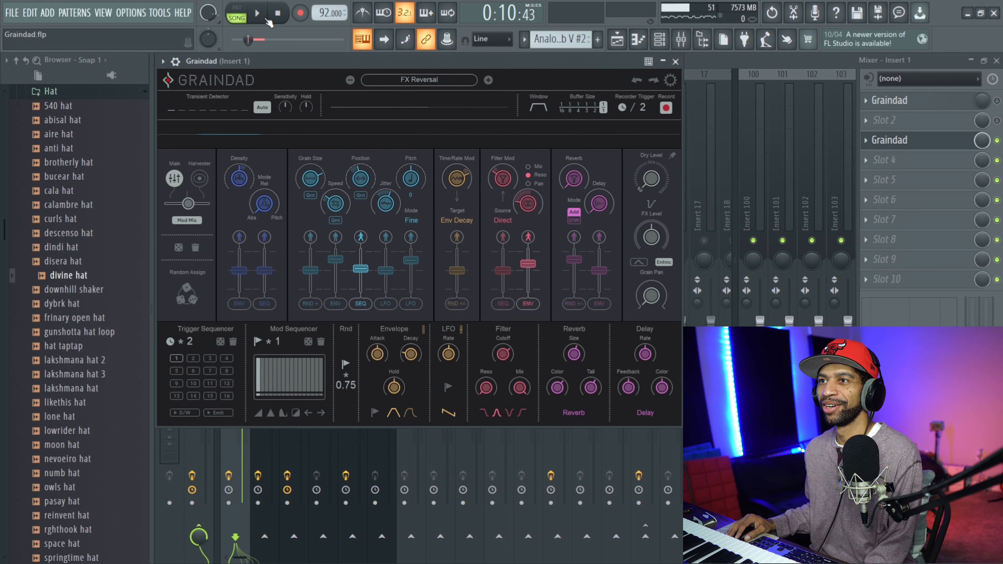
Play the selected bars again, set the FX Reversal preset's Dry Level to 0.3650 during playback, and stop.
{"action": "left_click", "coordinate": [261, 16]}
{"action": "left_click_drag", "start_coordinate": [645, 173], "coordinate": [645, 168]}
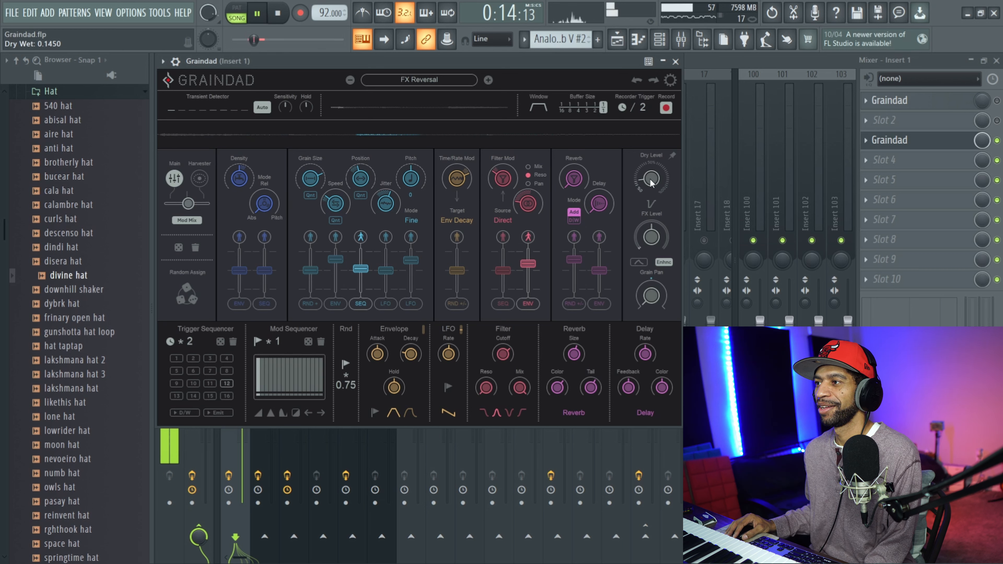
{"action": "left_click_drag", "start_coordinate": [651, 164], "coordinate": [652, 159]}
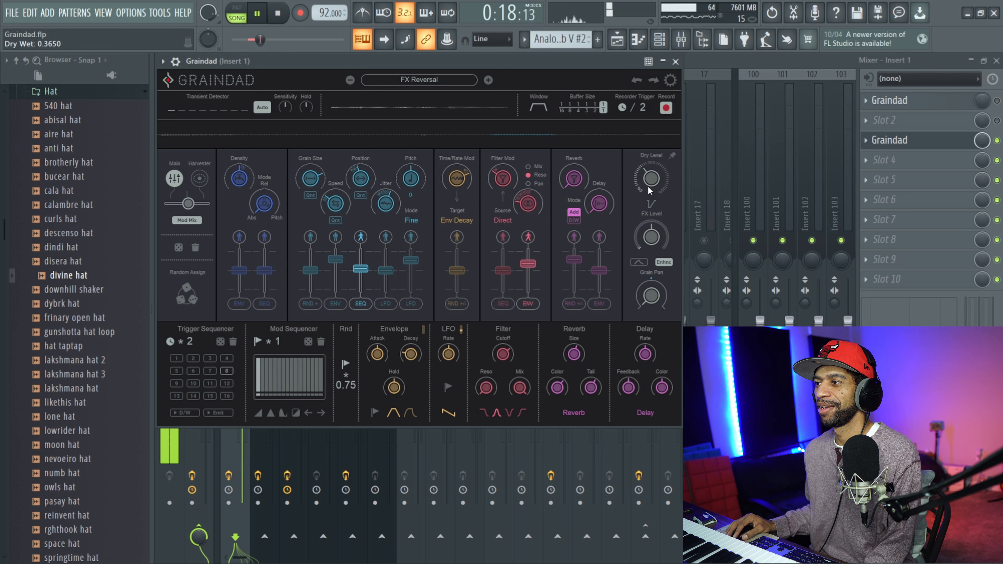
{"action": "left_click", "coordinate": [279, 15]}
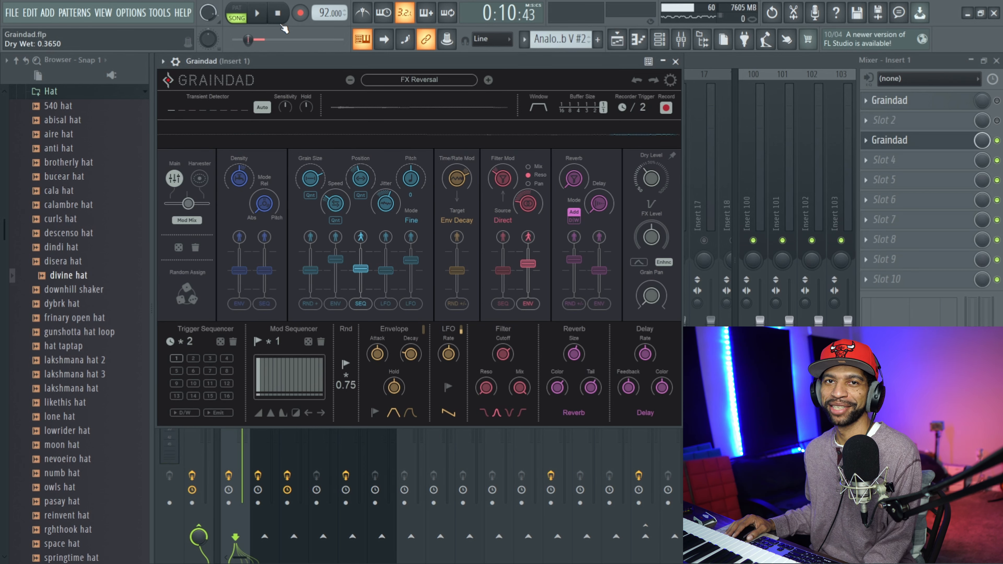